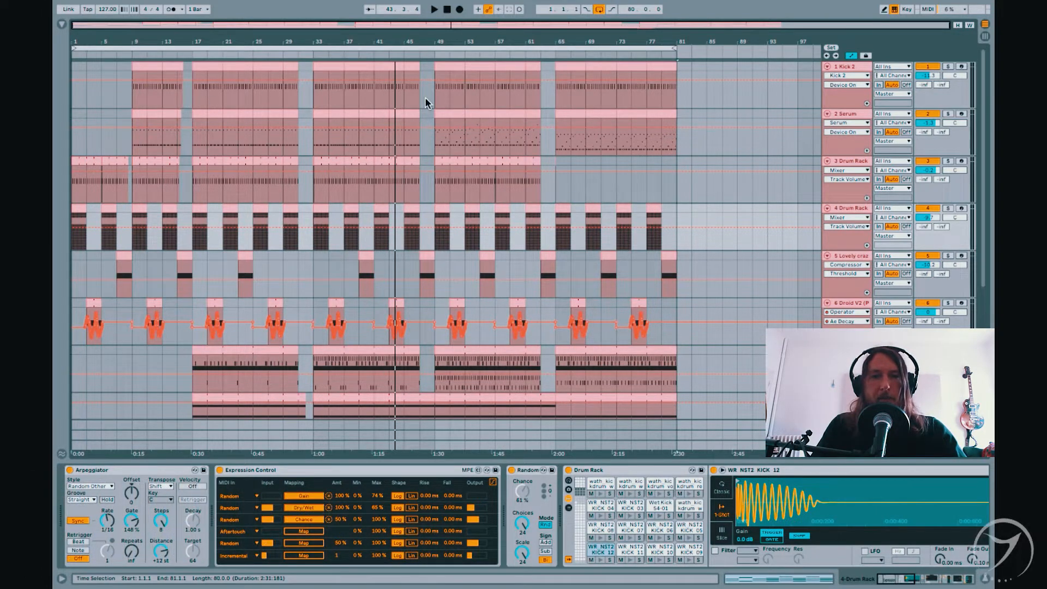
Play the whole arrangement from bar 1, switch the arrangement loop off before bar 81, and stop playback past the end.
scroll(581, 208, down, 5)
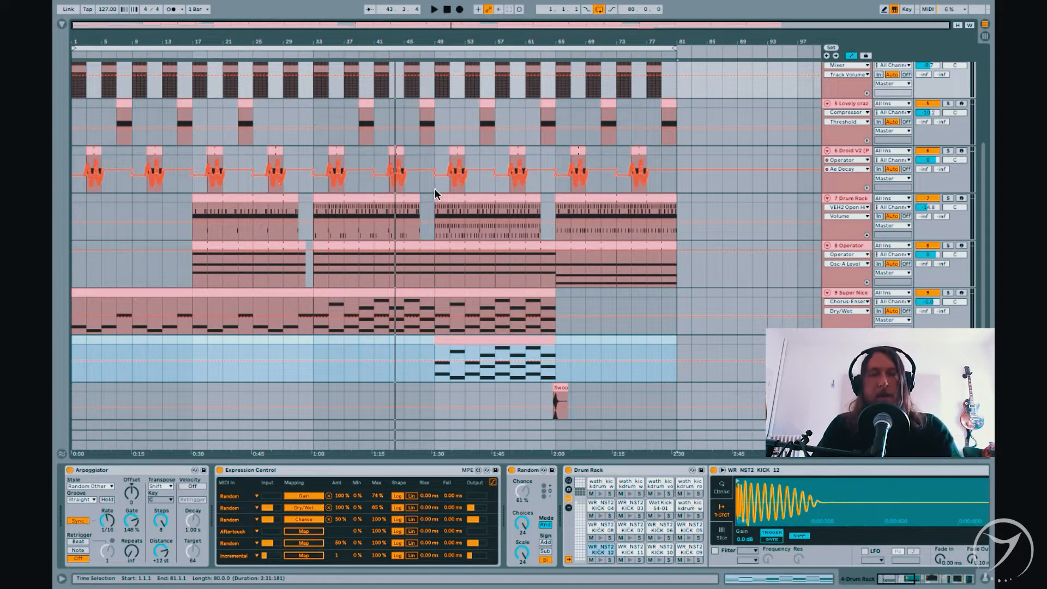
scroll(446, 205, up, 5)
scroll(445, 204, up, 1)
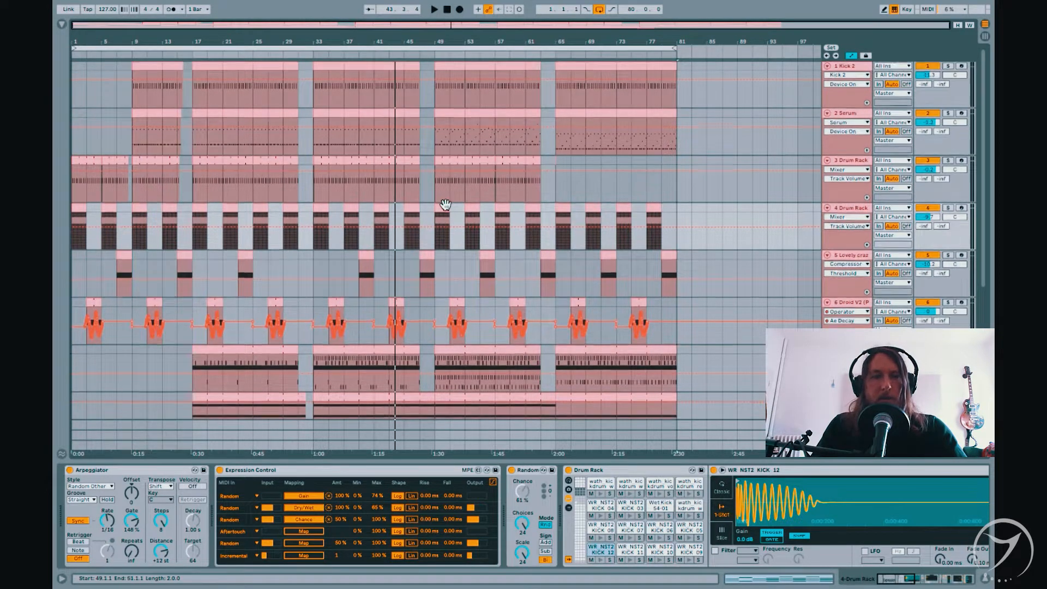
scroll(446, 205, down, 1)
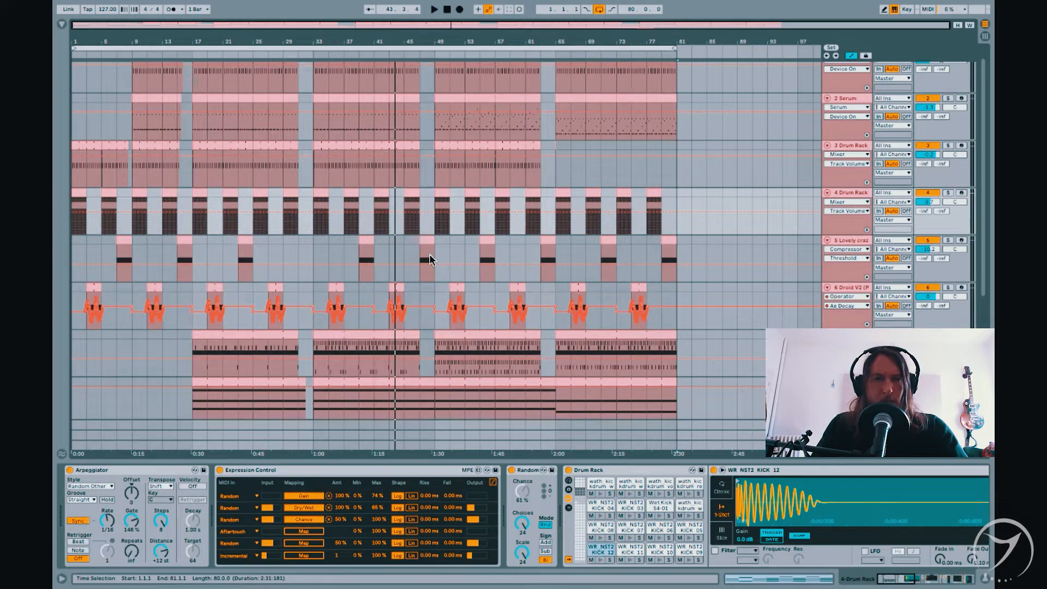
scroll(502, 257, down, 1)
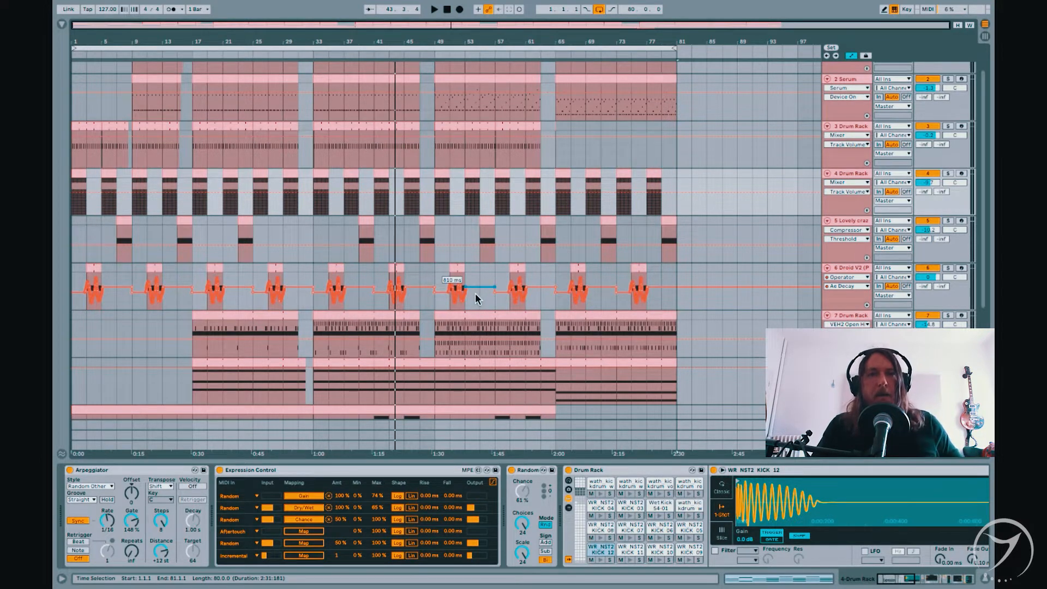
click(446, 11)
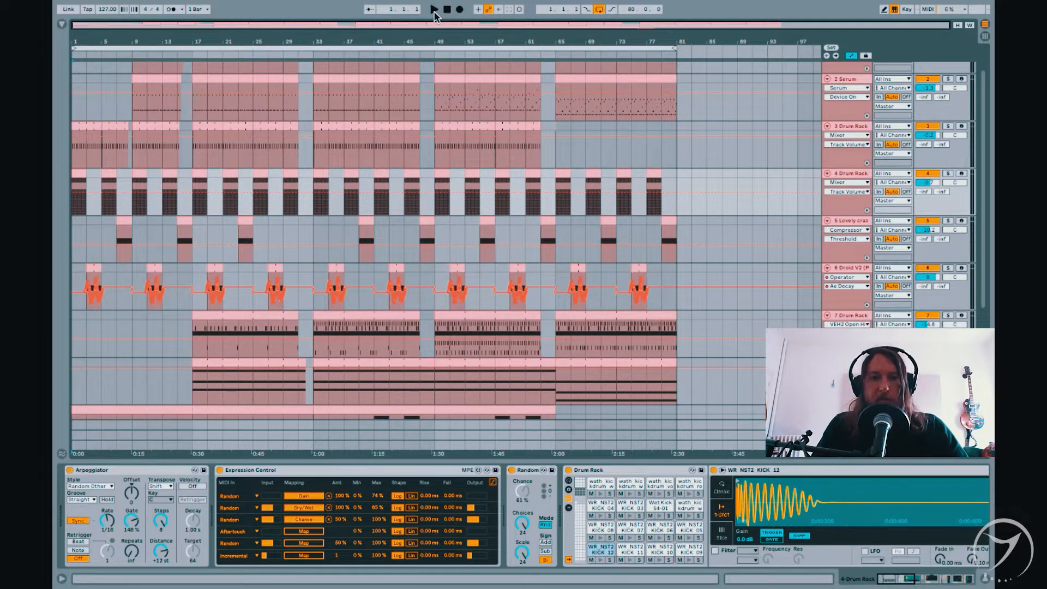
click(435, 10)
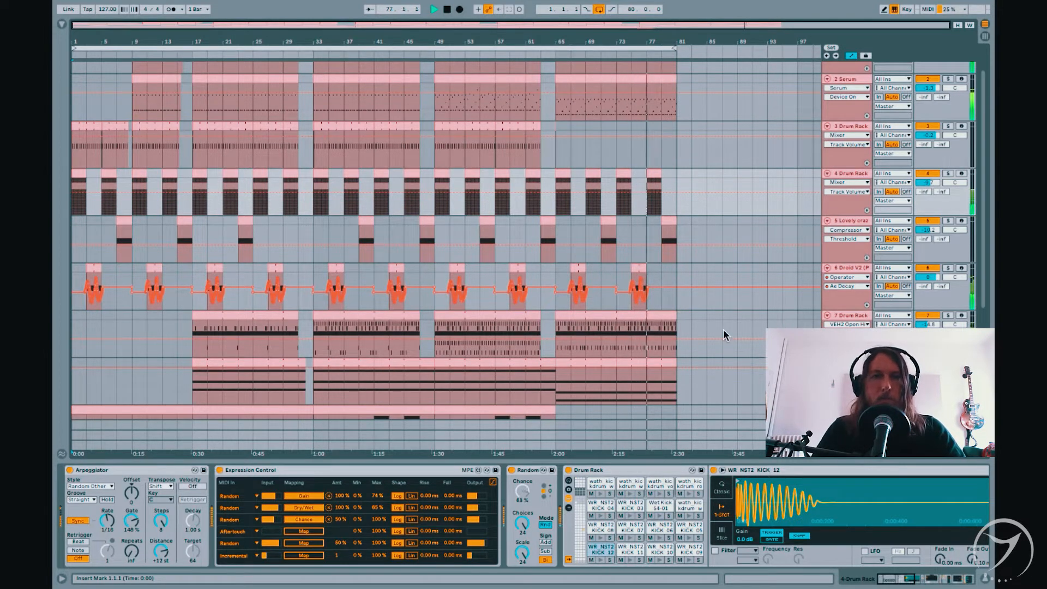
click(599, 10)
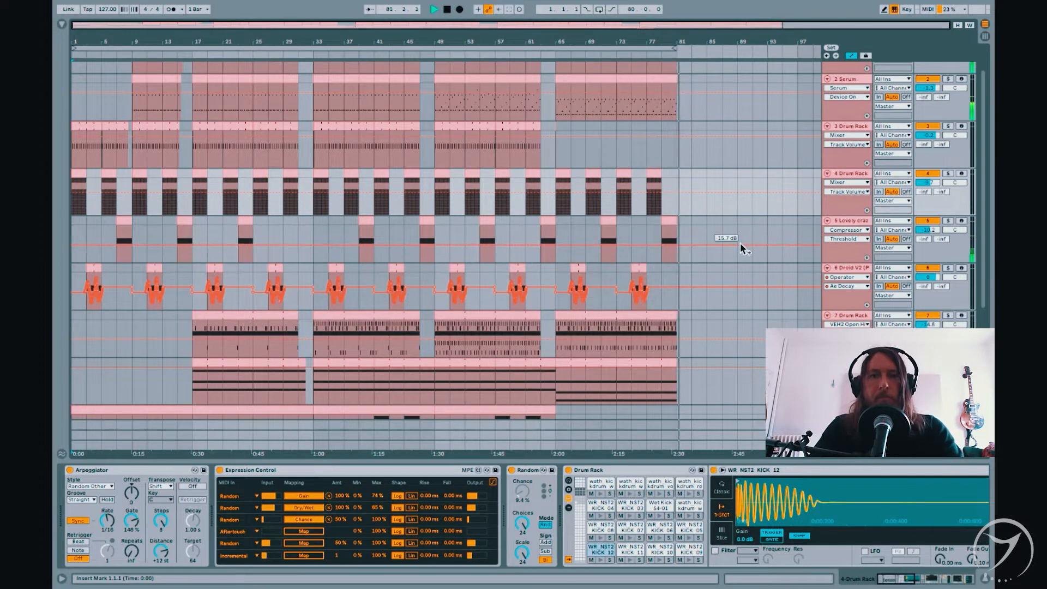
key(space)
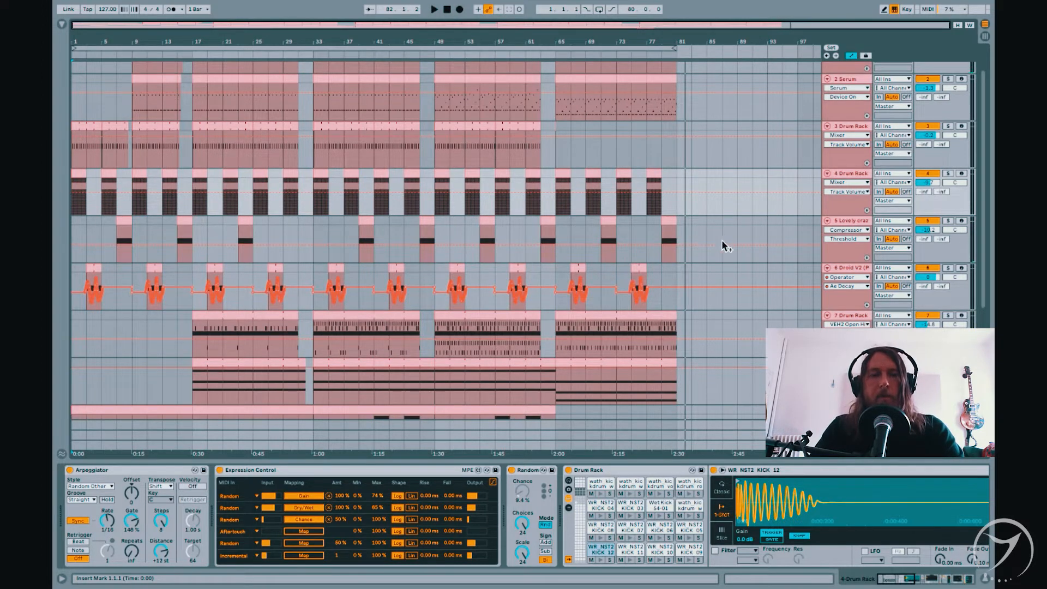
Solo the fourth track, Drum Rack, and focus on its clip starting at bar 33.
click(692, 260)
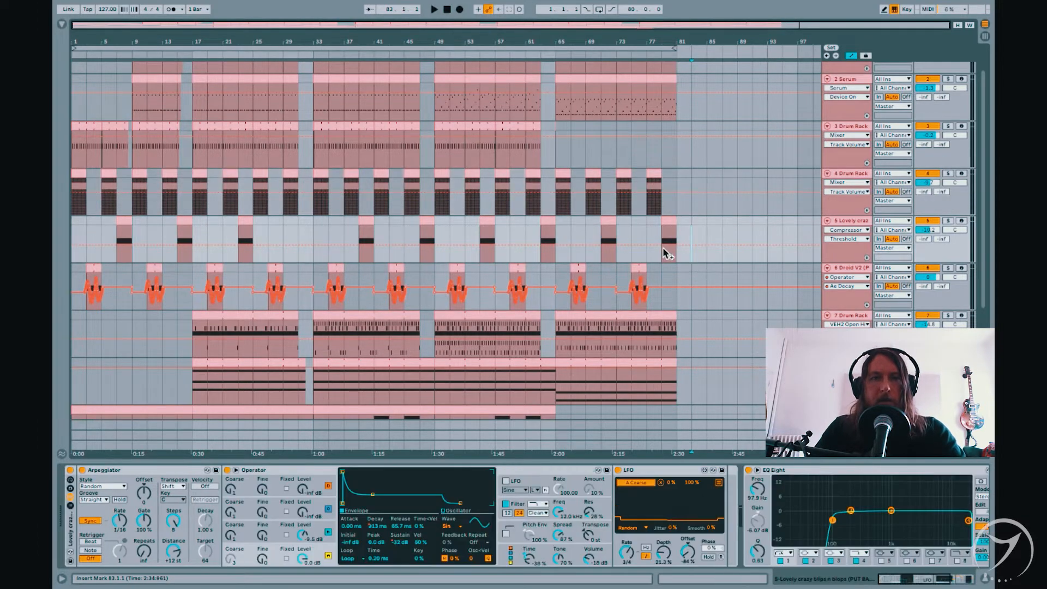
scroll(707, 289, up, 1)
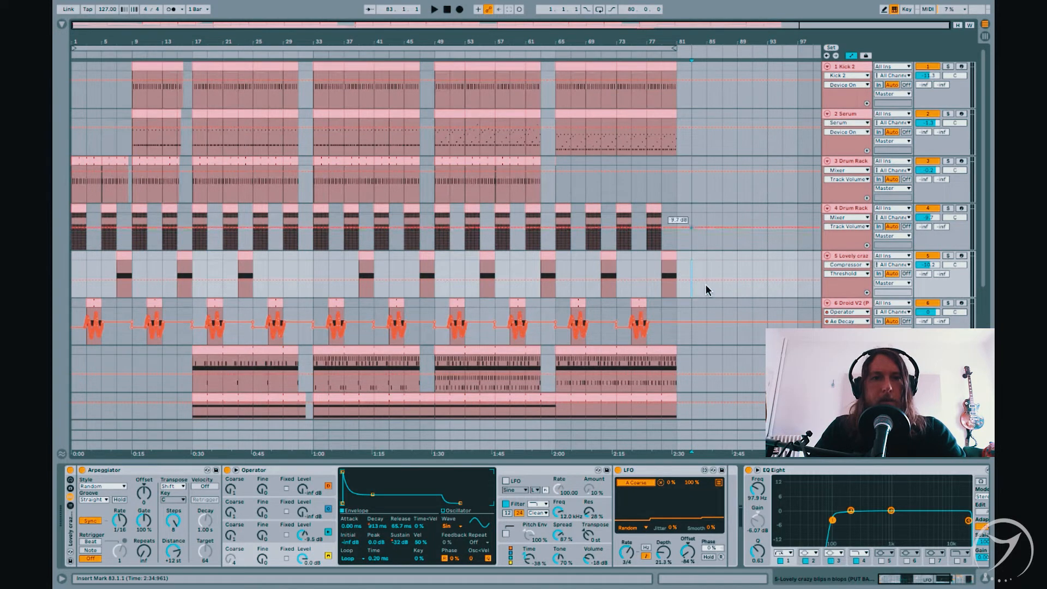
click(948, 208)
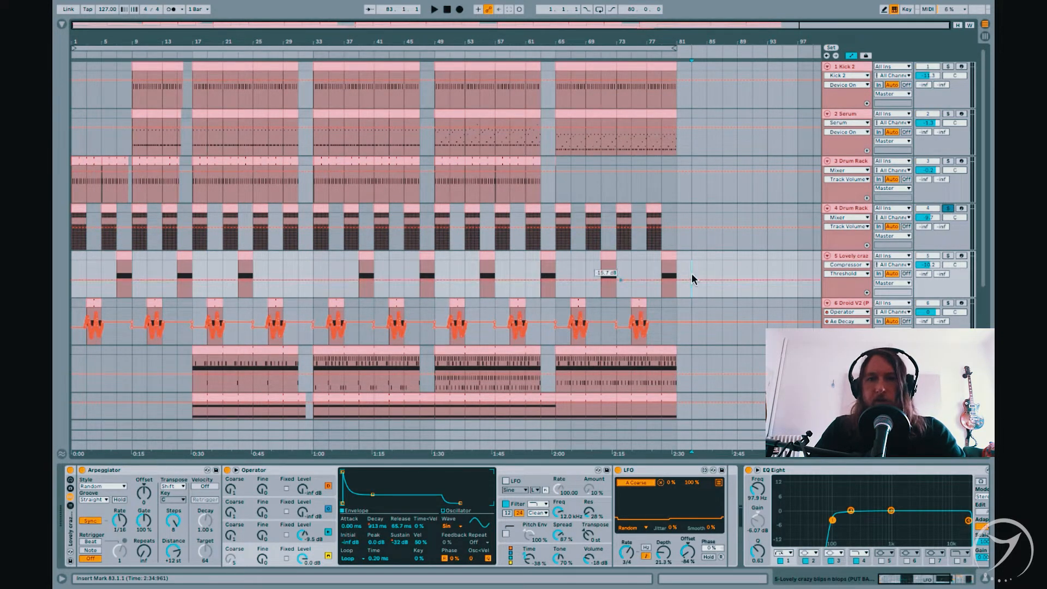
click(320, 218)
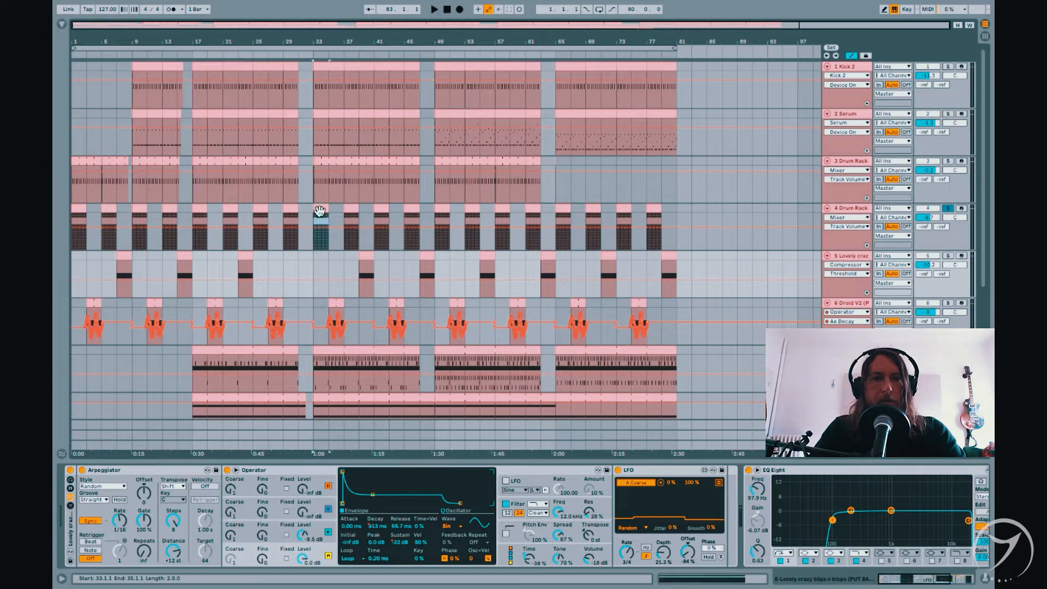
drag(321, 43, 487, 111)
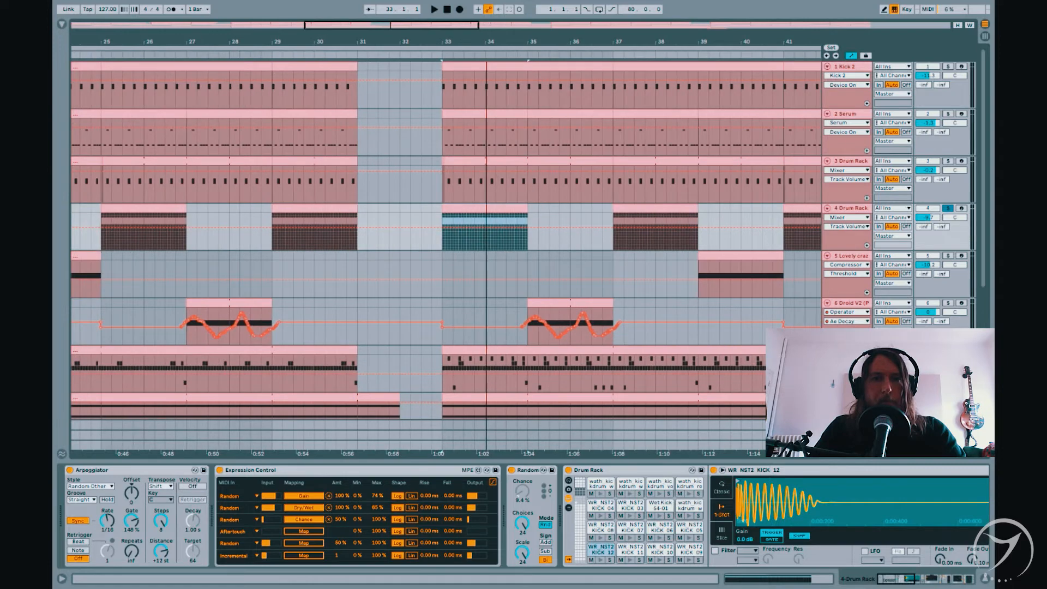
Open the Drum Rack clip at bar 33 and examine its notes across all the kick and blips-and-pops pads.
double_click(475, 209)
drag(313, 148, 276, 137)
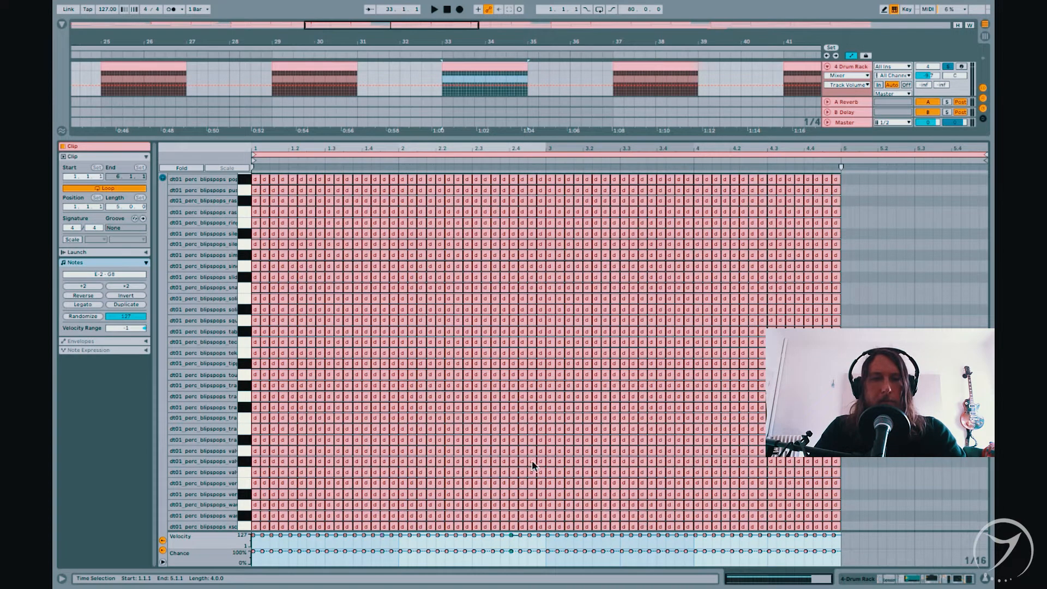
scroll(607, 502, down, 2)
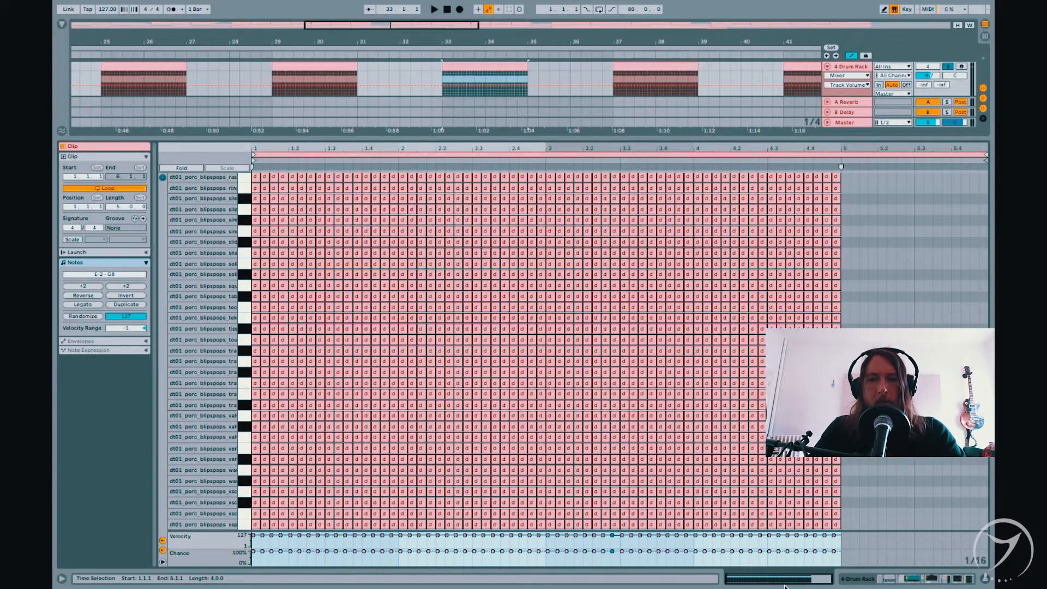
click(859, 544)
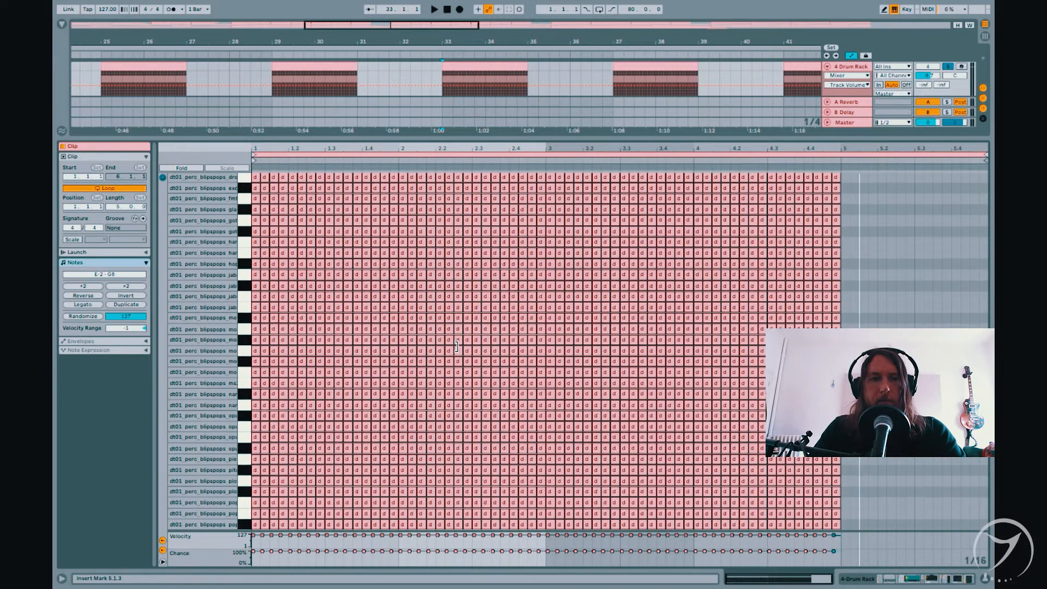
scroll(458, 348, up, 15)
scroll(458, 351, up, 5)
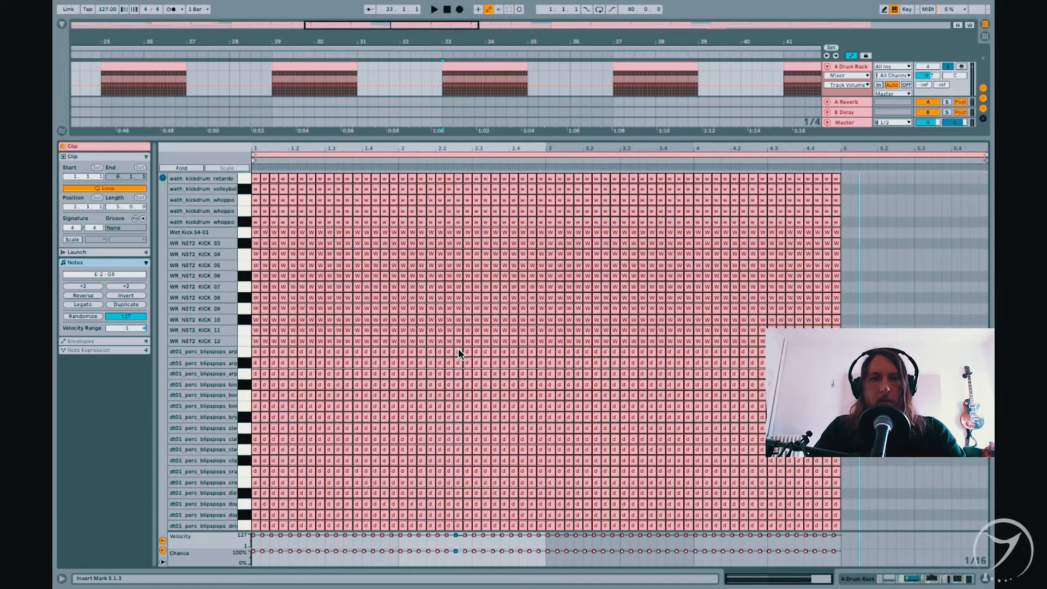
scroll(459, 353, down, 10)
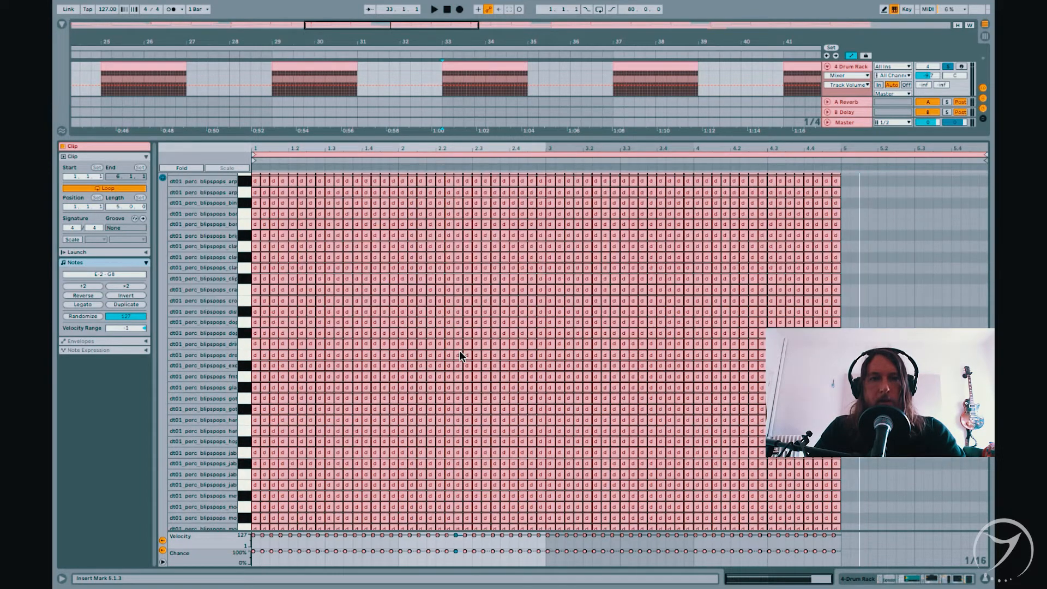
scroll(459, 352, down, 6)
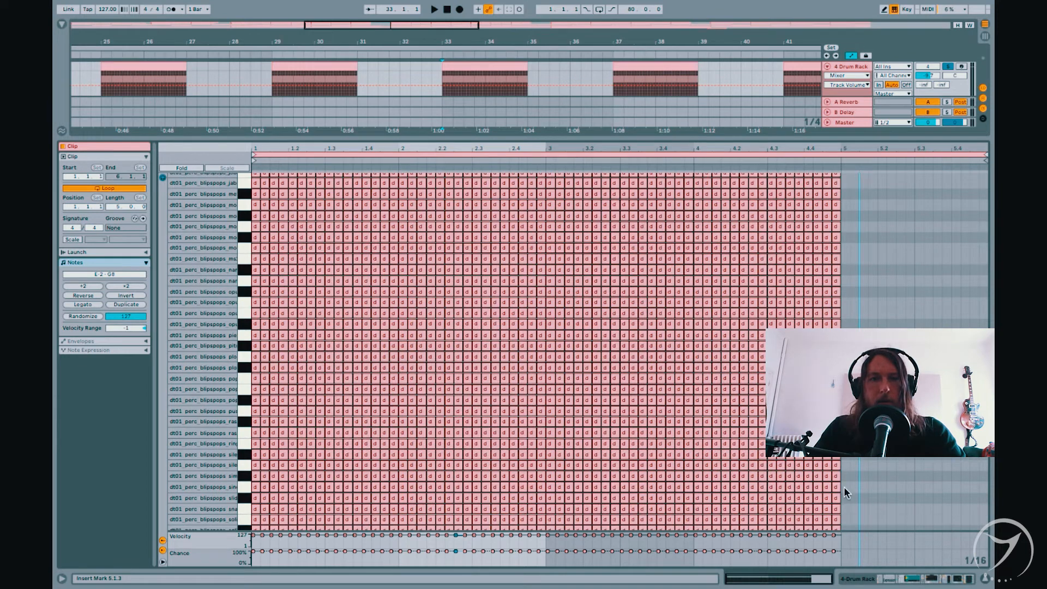
scroll(519, 208, down, 5)
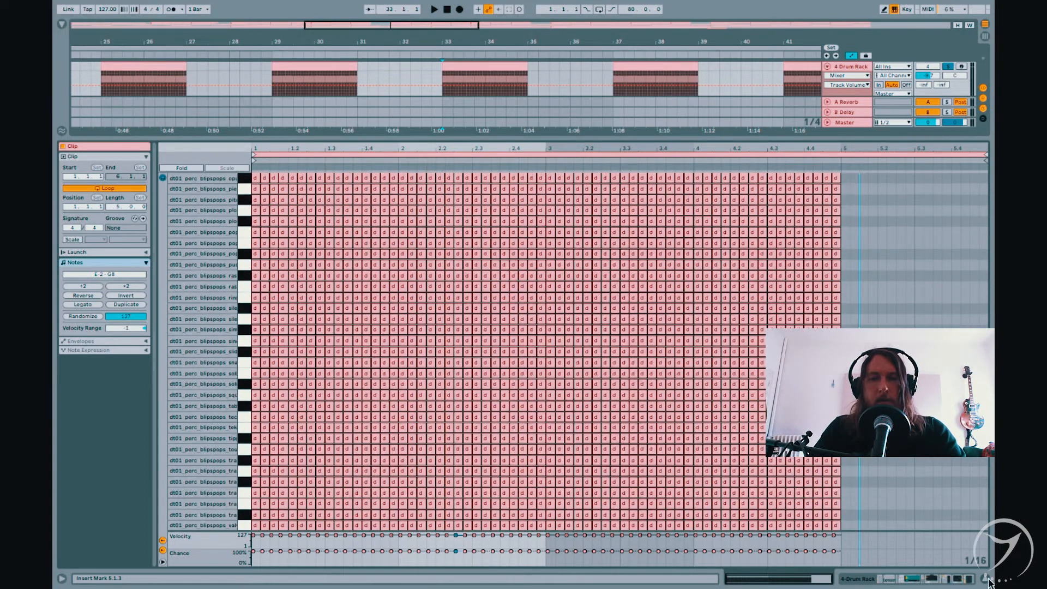
scroll(818, 202, down, 4)
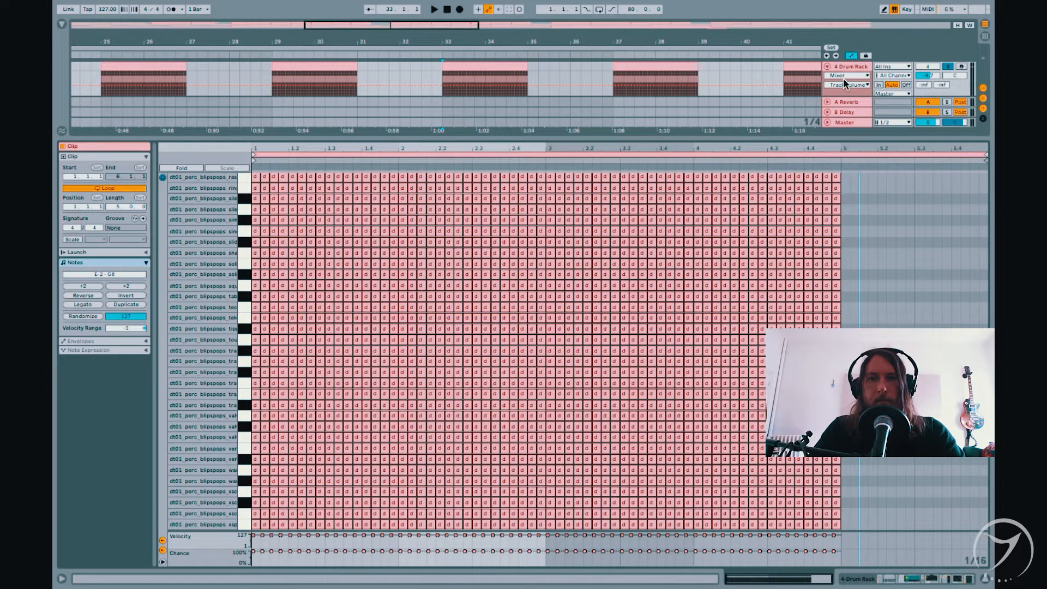
Return to the fourth track's device chain and audition its soloed clip repeatedly from bar 33.
double_click(852, 68)
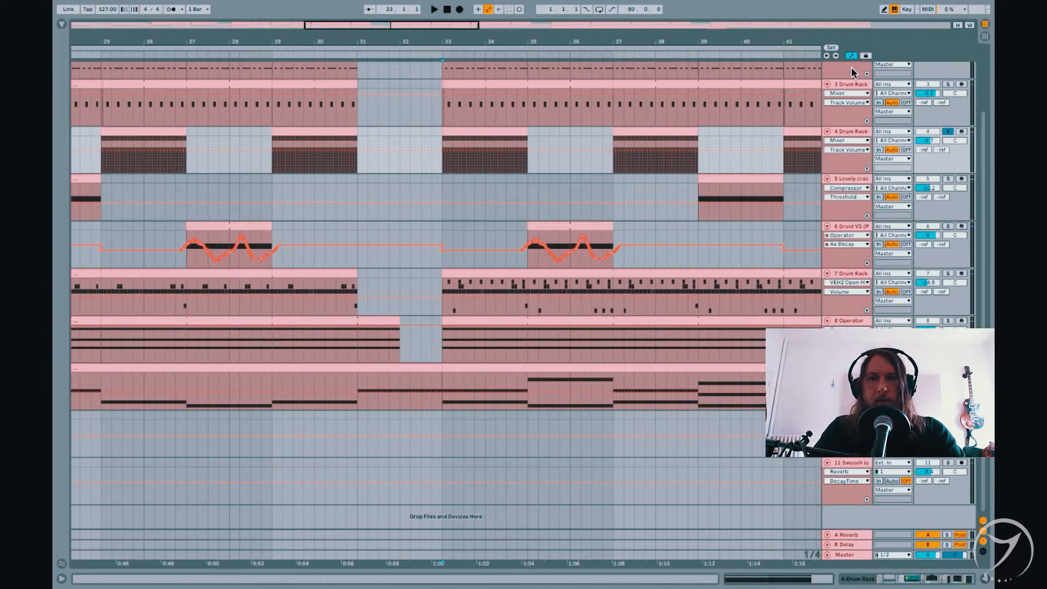
double_click(852, 131)
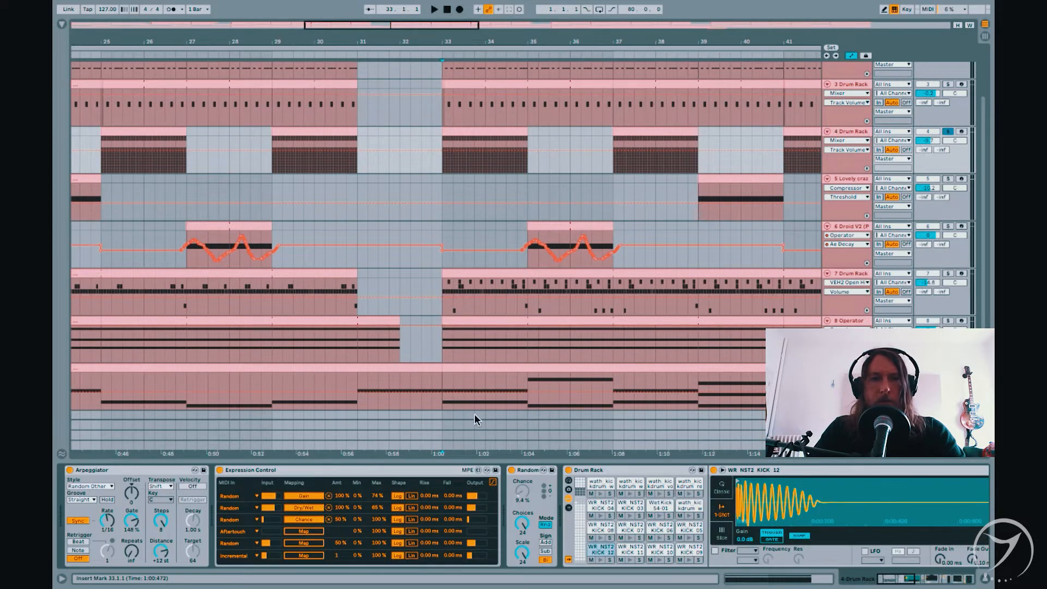
click(493, 133)
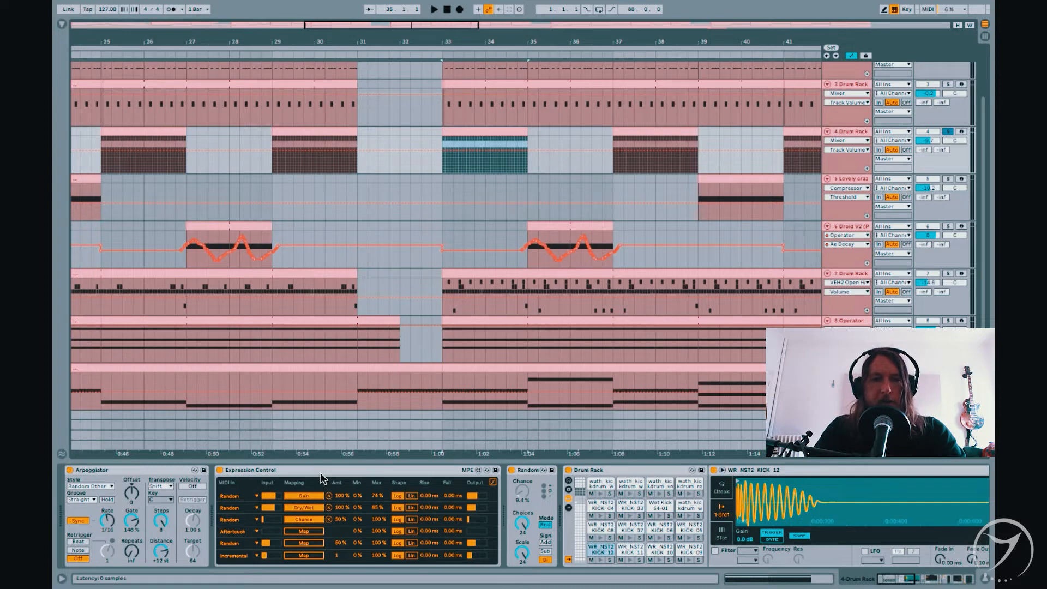
mouse_move(890, 583)
mouse_down()
mouse_move(955, 577)
mouse_move(895, 577)
mouse_up()
key(space)
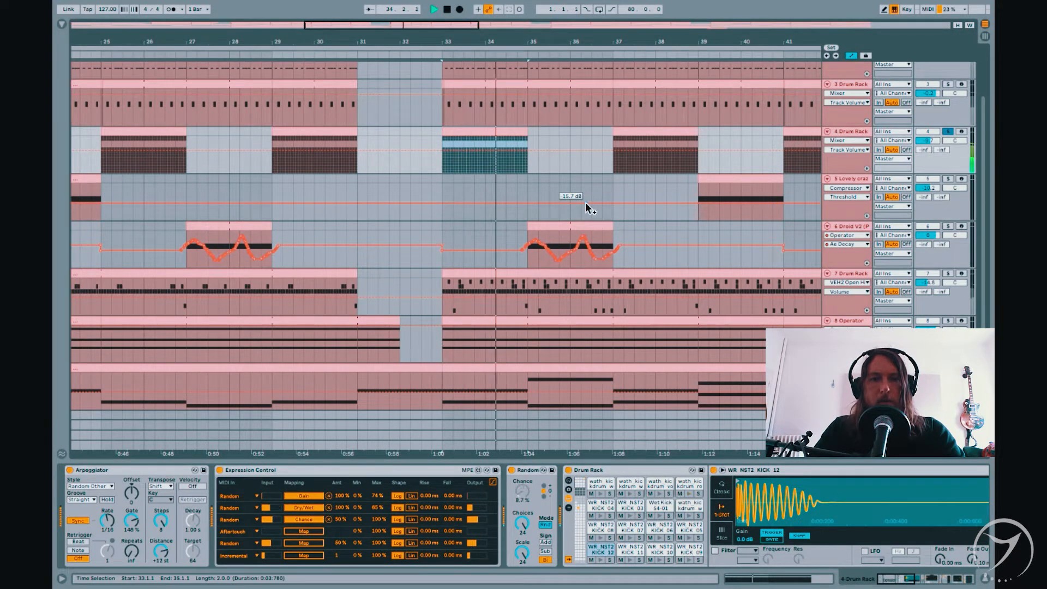
key(space)
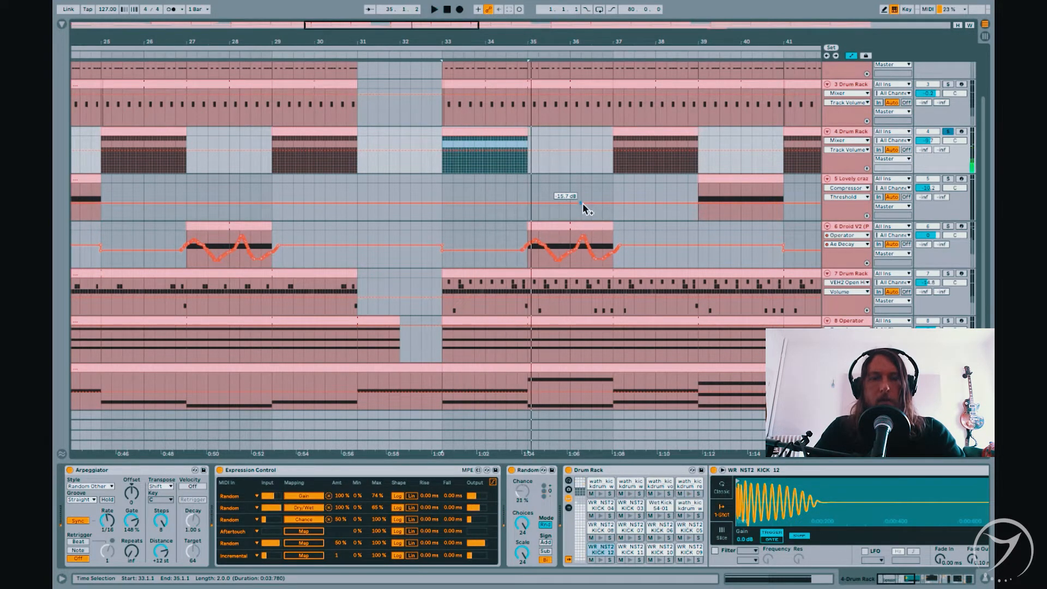
key(space)
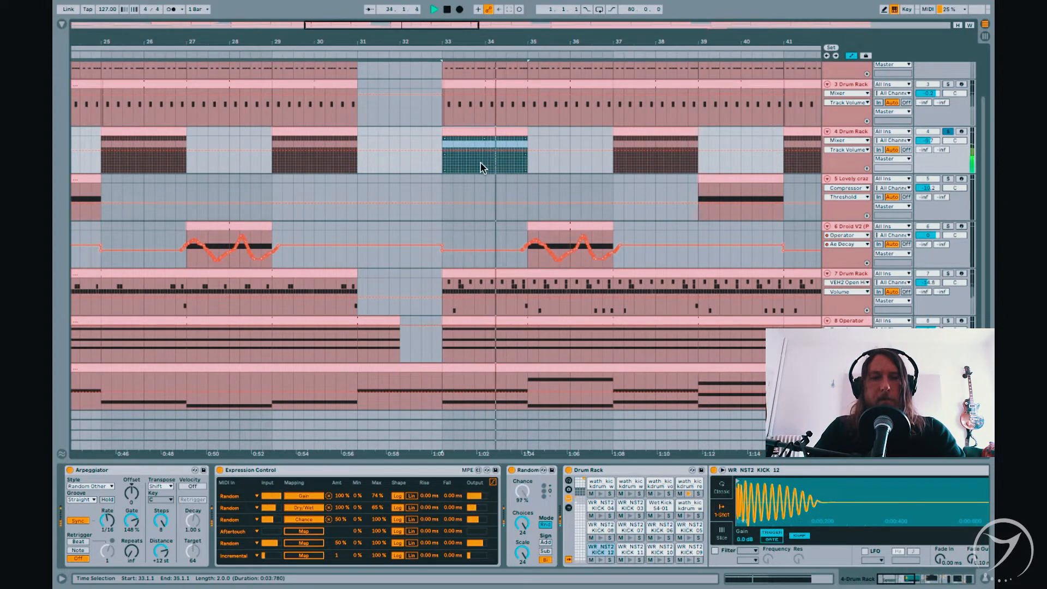
key(space)
key(space)
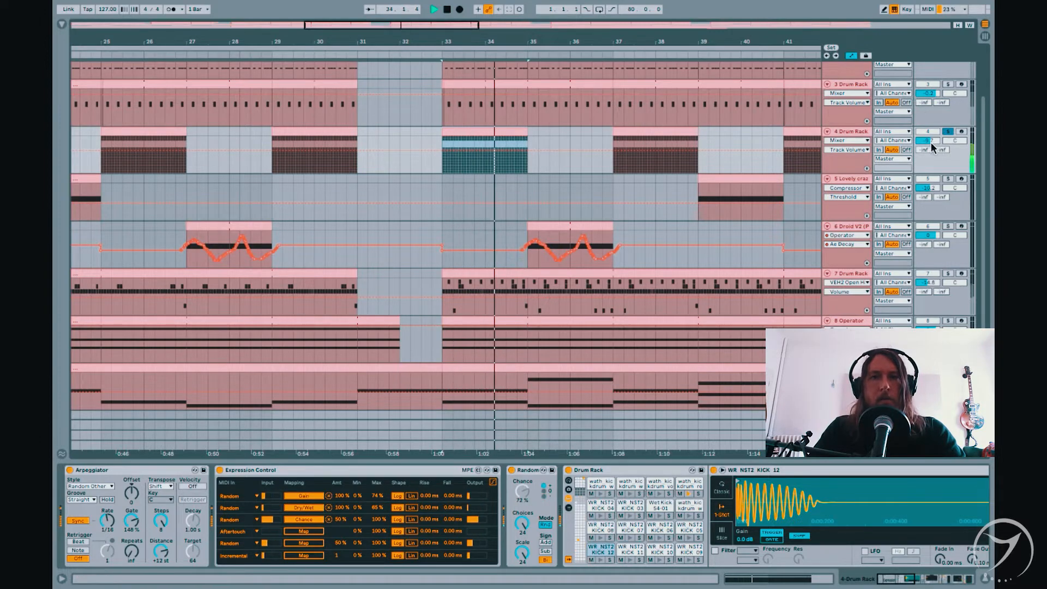
Audition the bar 33 clip with Kick 2 added to the solo, and again with the third track's Drum Rack added.
scroll(811, 136, up, 2)
key(space)
key(space)
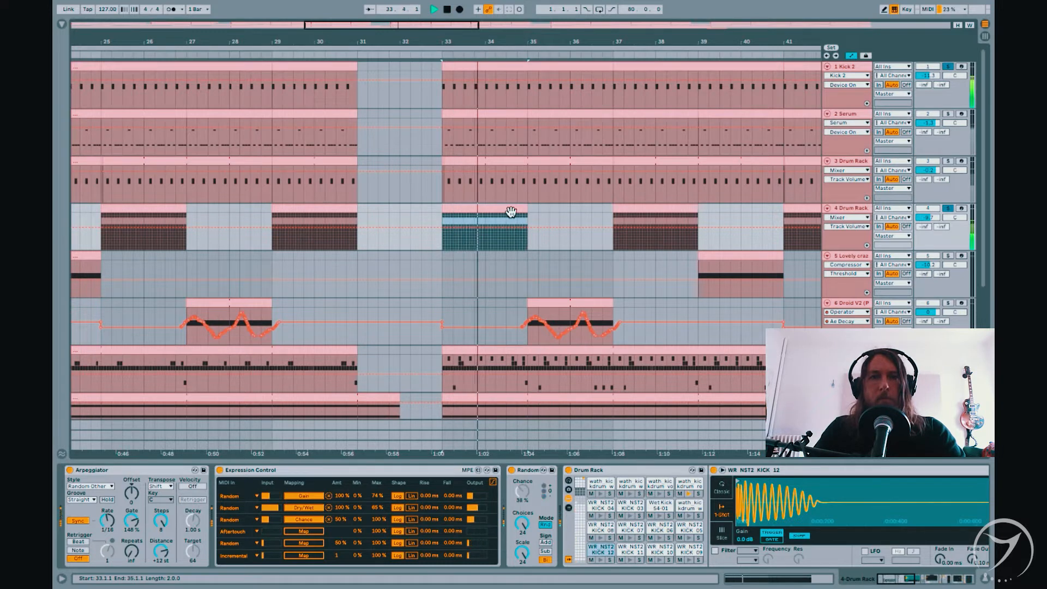
key(space)
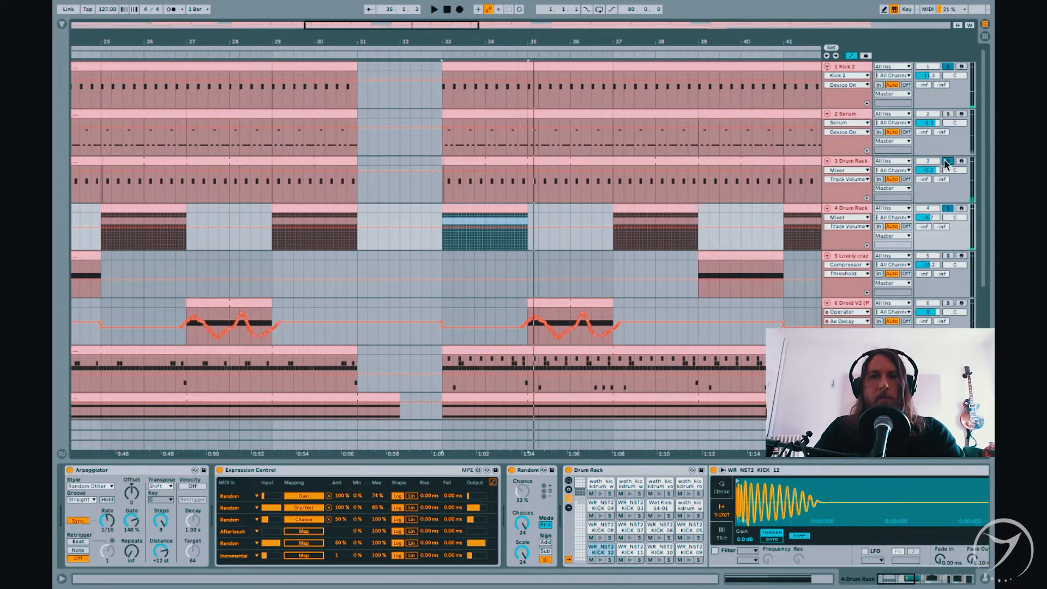
key(space)
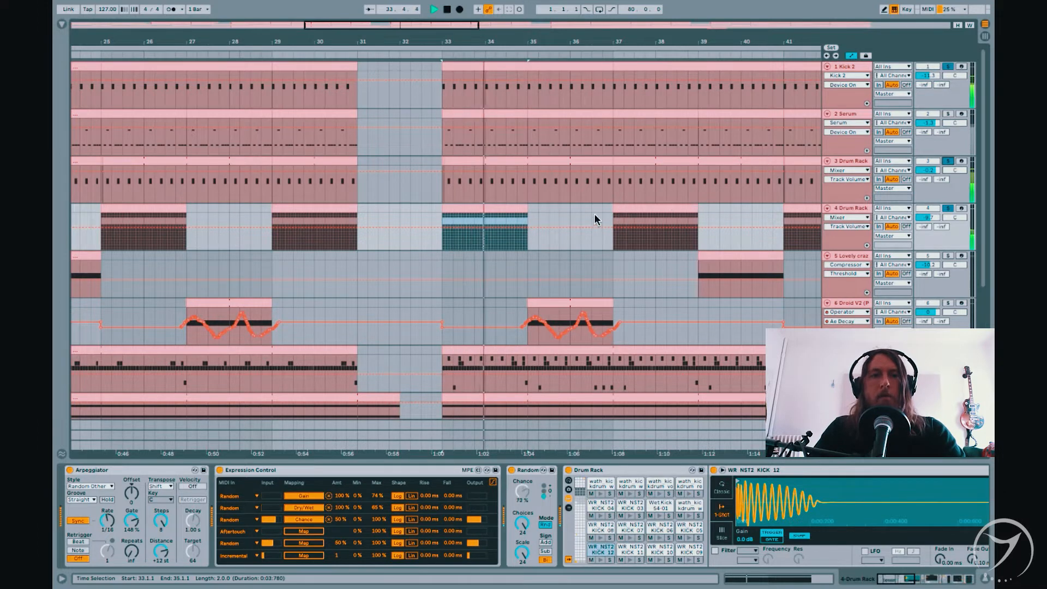
key(space)
Clear all track solos and look over the device chain of the fourth track, Drum Rack.
click(947, 209)
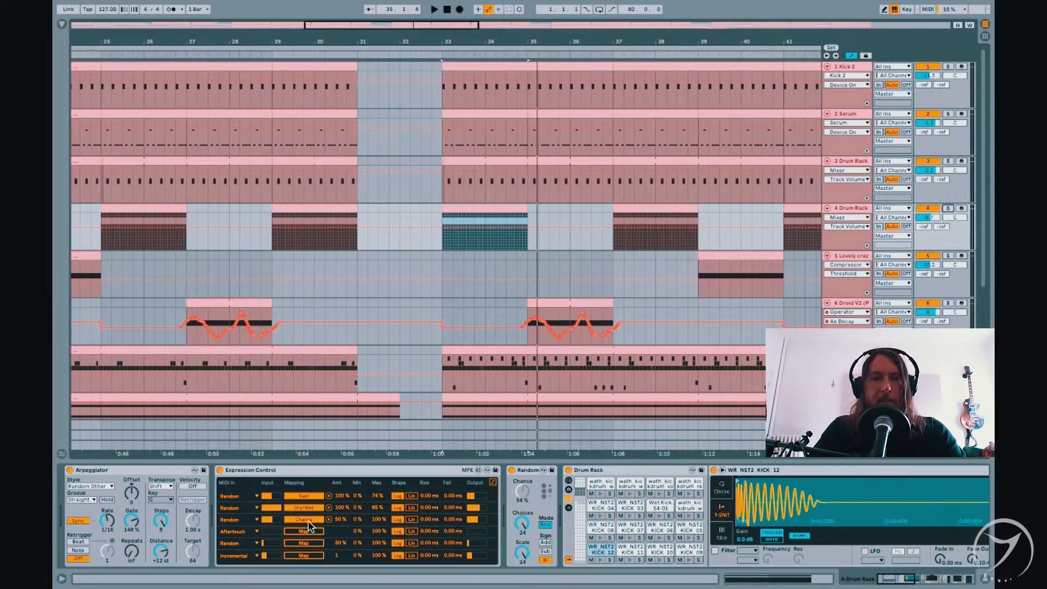
mouse_move(900, 581)
mouse_down()
mouse_move(922, 580)
mouse_move(890, 580)
mouse_up()
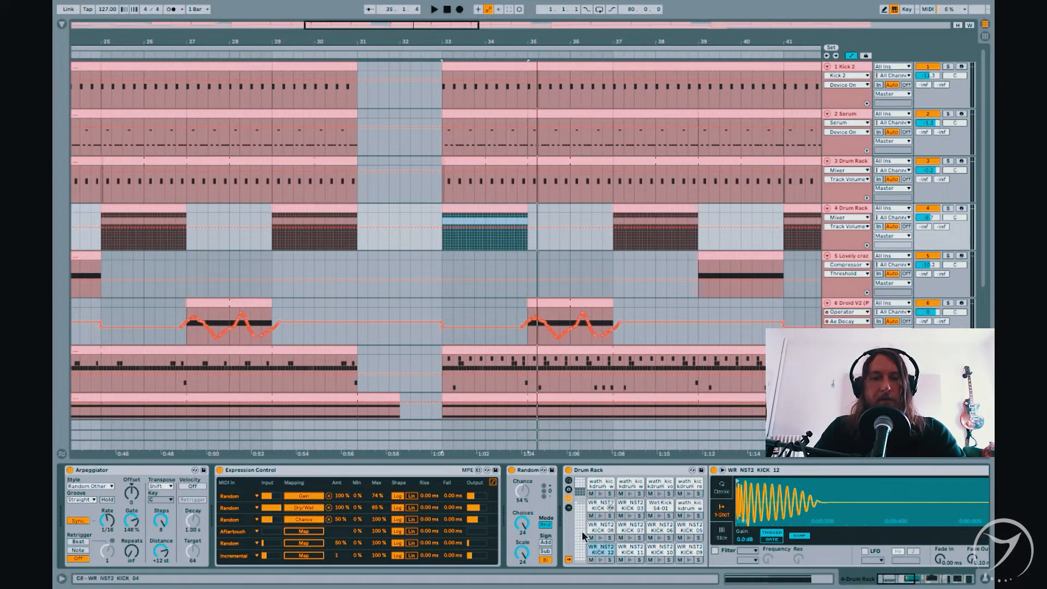
drag(912, 581, 873, 569)
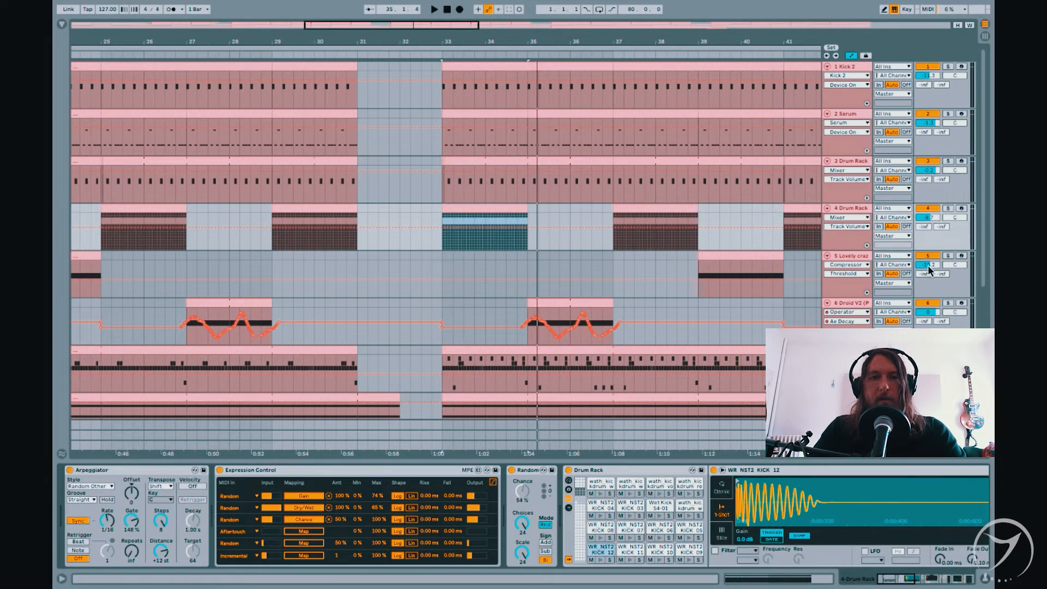
click(854, 208)
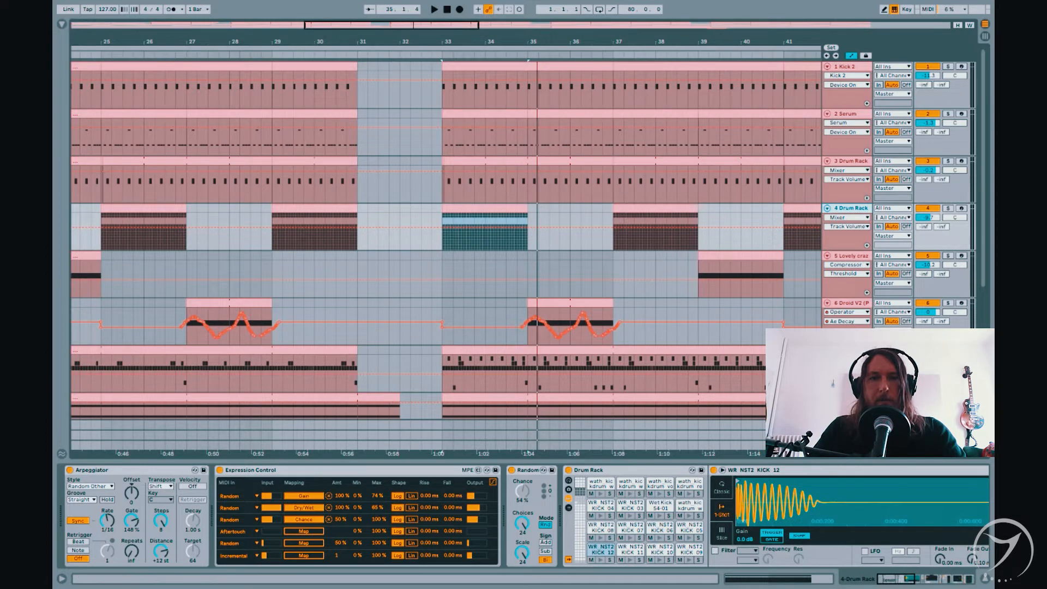
Solo the fifth track and audition its clip at bar 39.
click(855, 306)
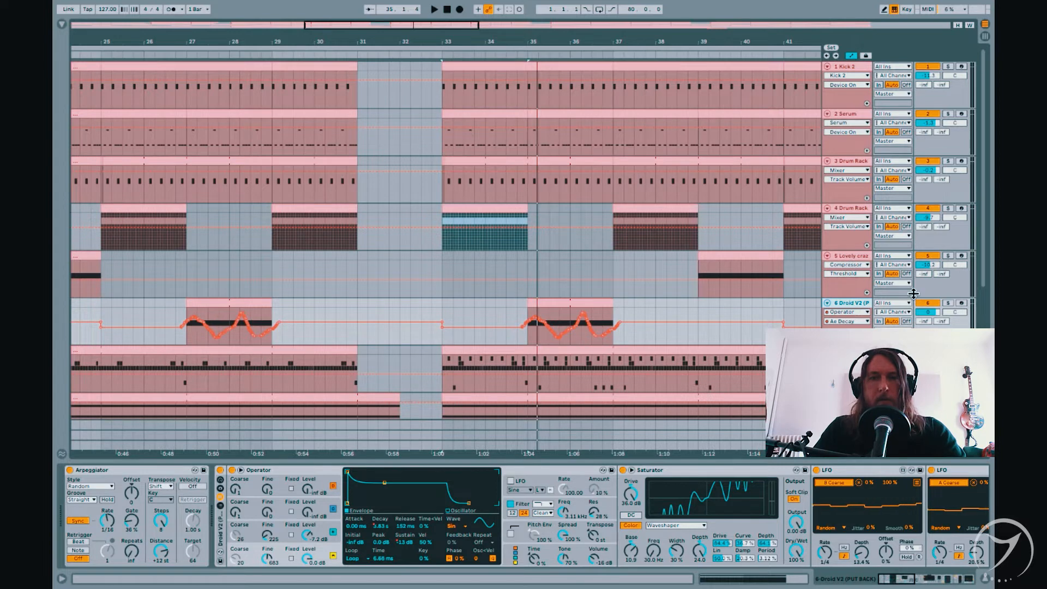
click(851, 260)
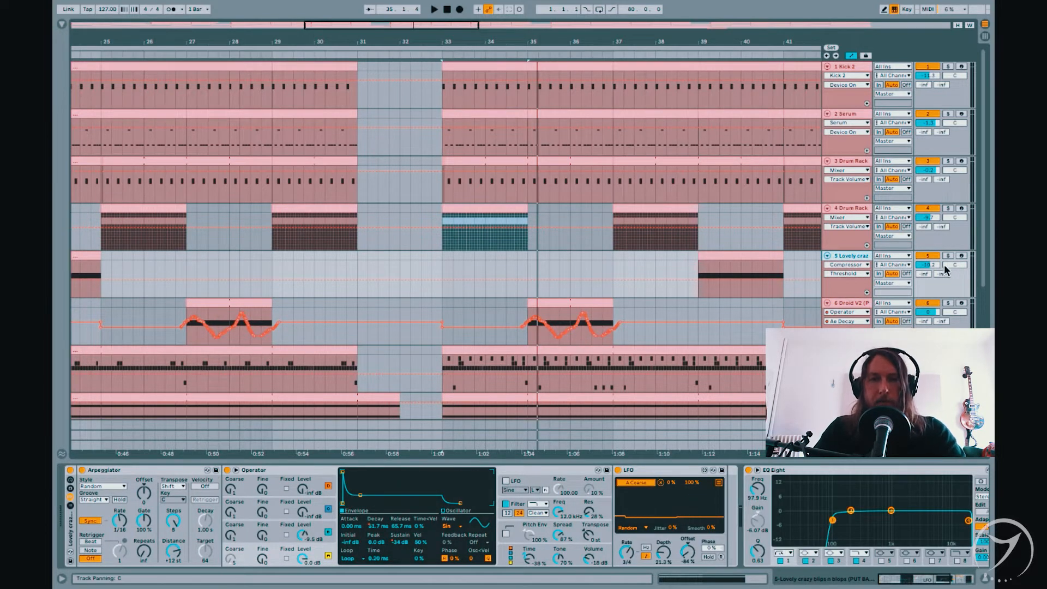
click(767, 260)
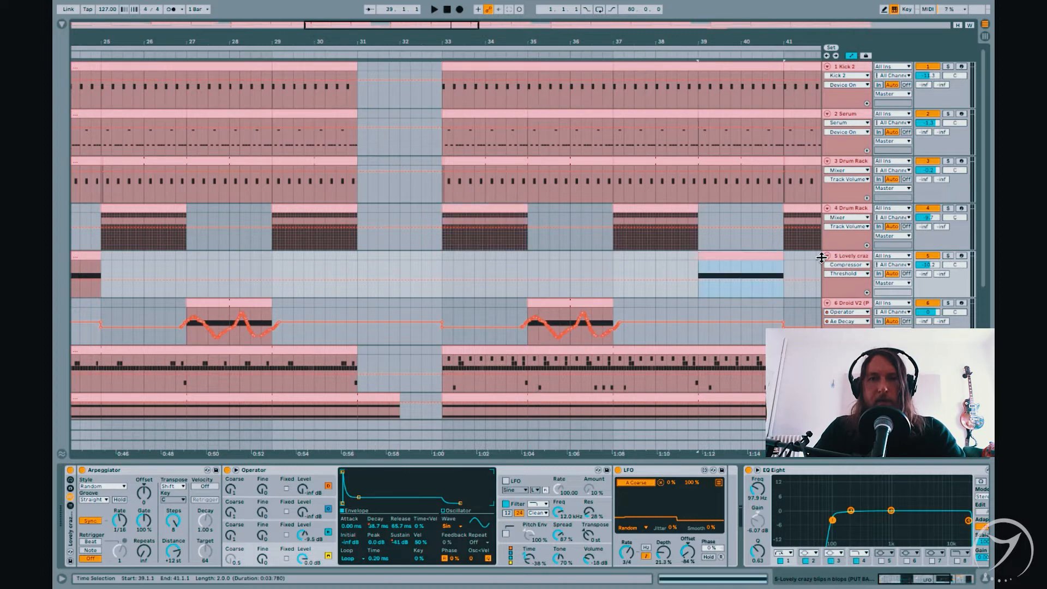
click(948, 255)
key(space)
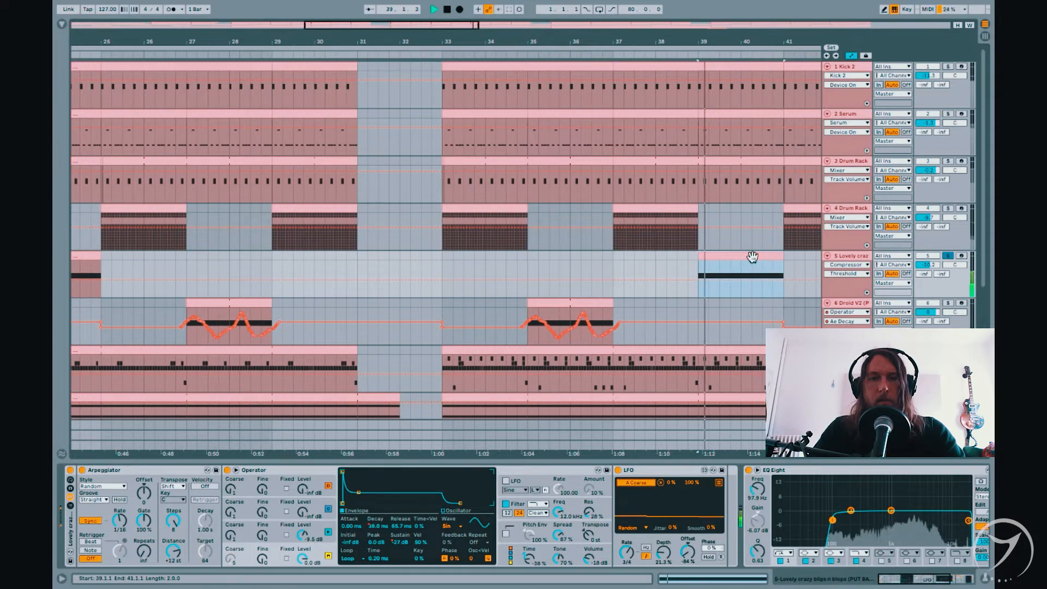
drag(751, 41, 498, 14)
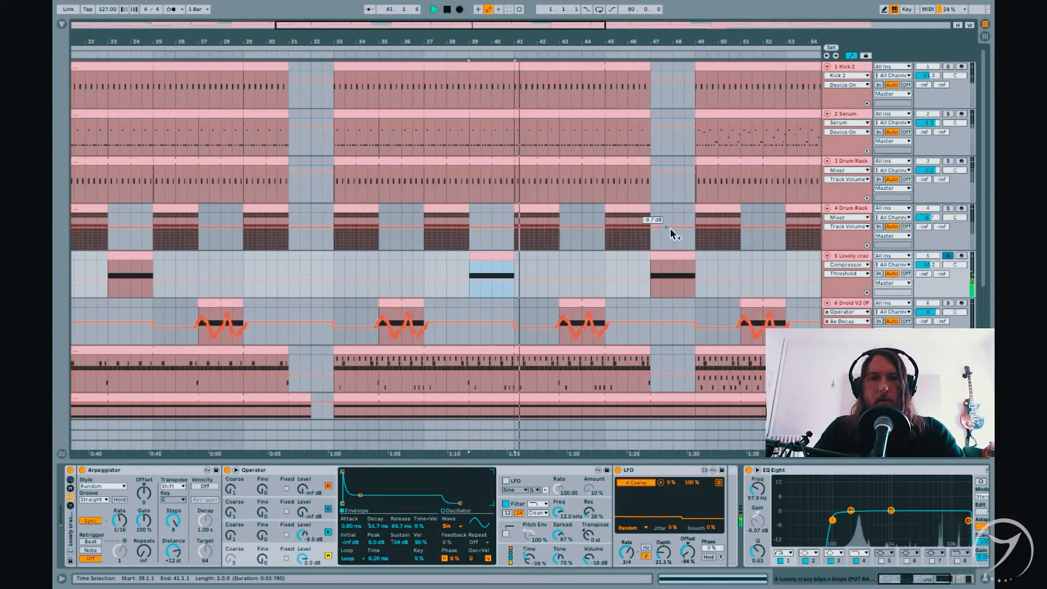
key(space)
Audition the soloed fifth track's clip at bar 47 and look over its device chain.
click(668, 260)
key(space)
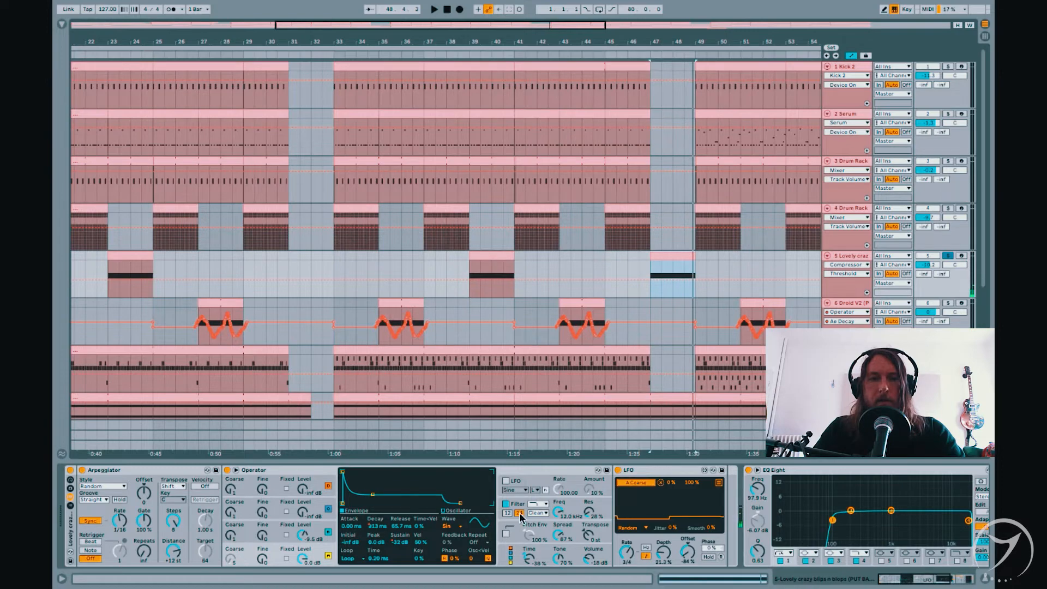
drag(945, 578, 921, 582)
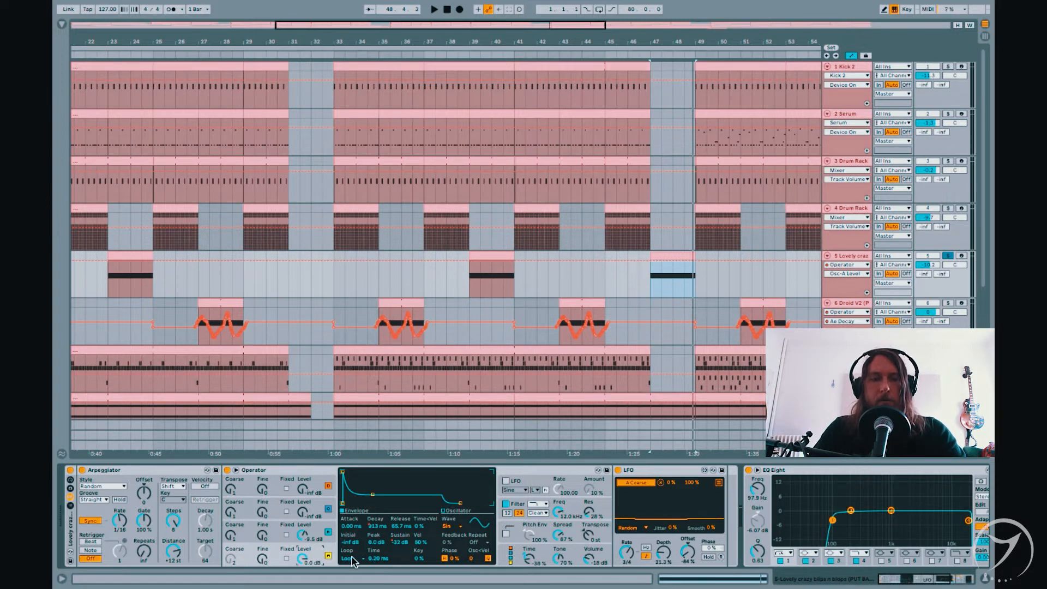
key(space)
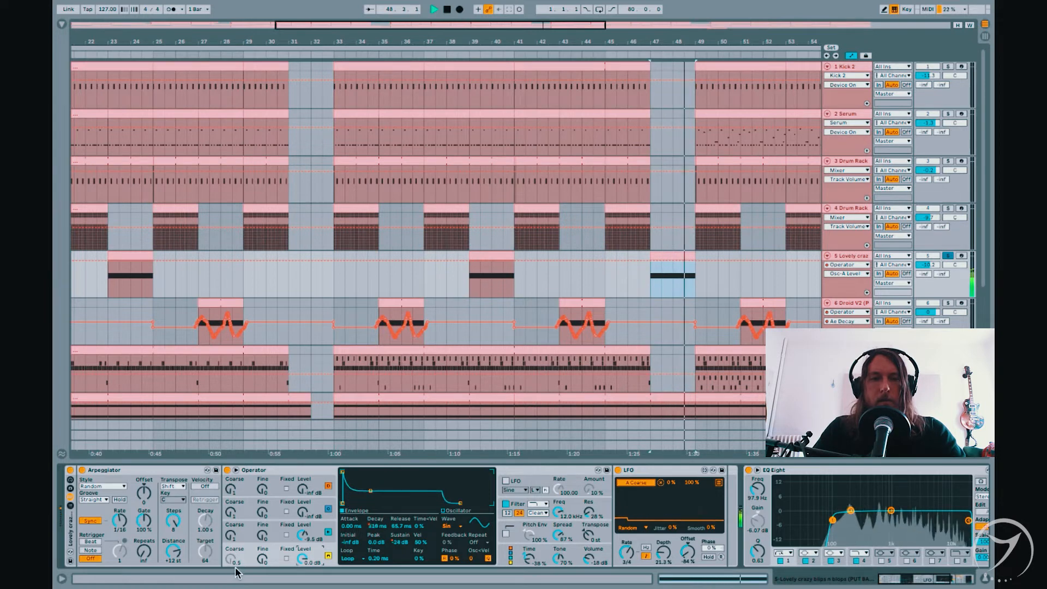
key(space)
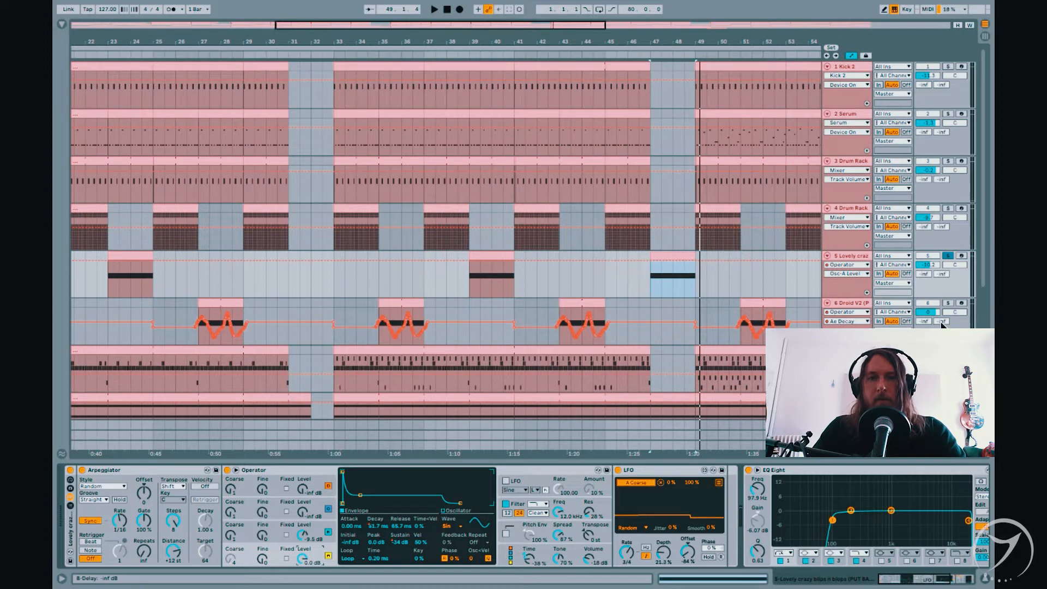
Solo the sixth track, Droid V2, and audition its clips at bars 43 and 35.
click(859, 307)
click(947, 304)
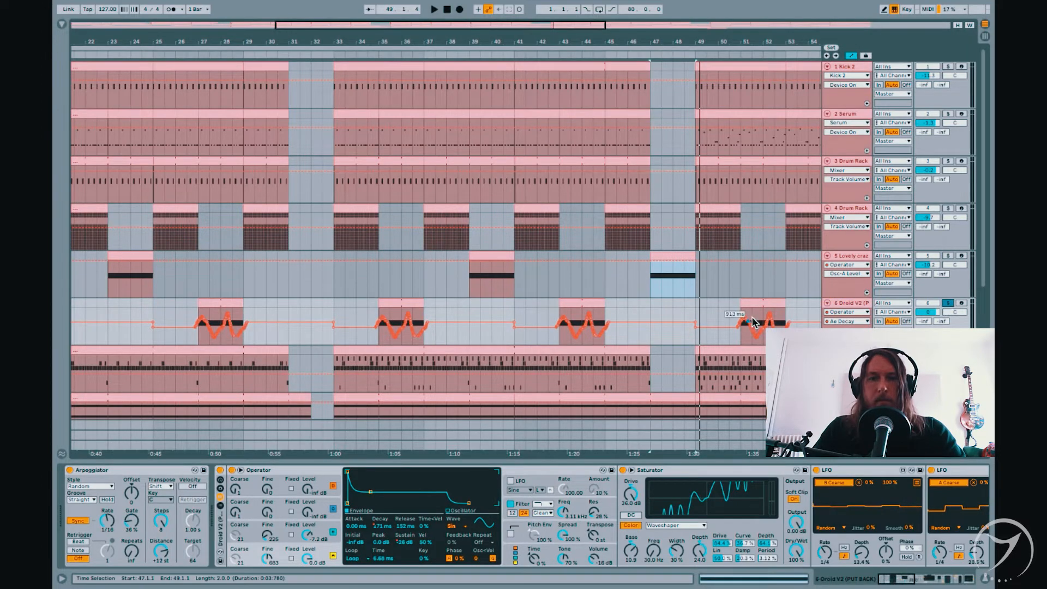
click(580, 305)
key(space)
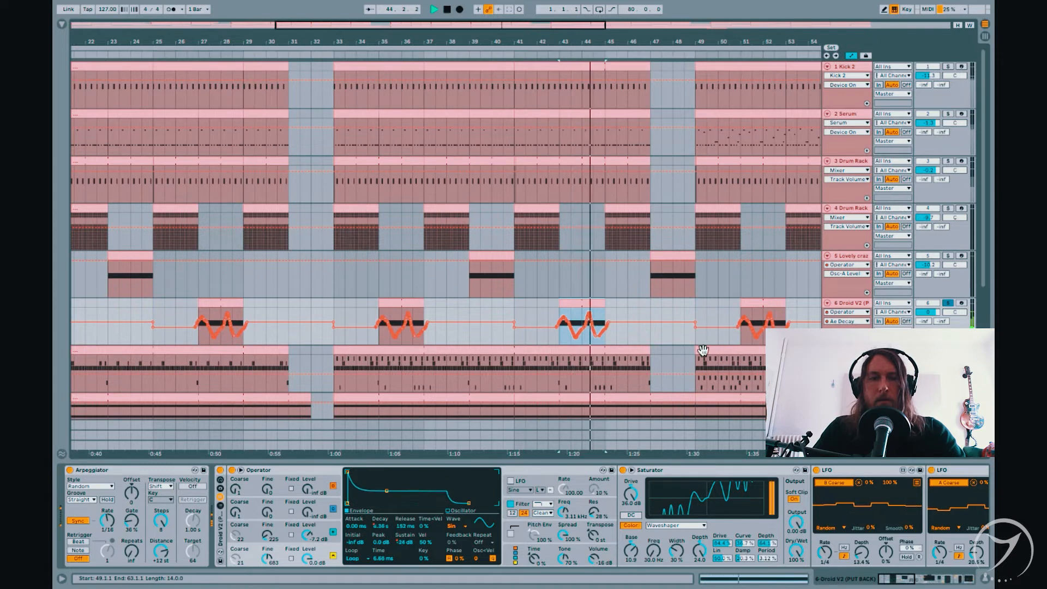
key(space)
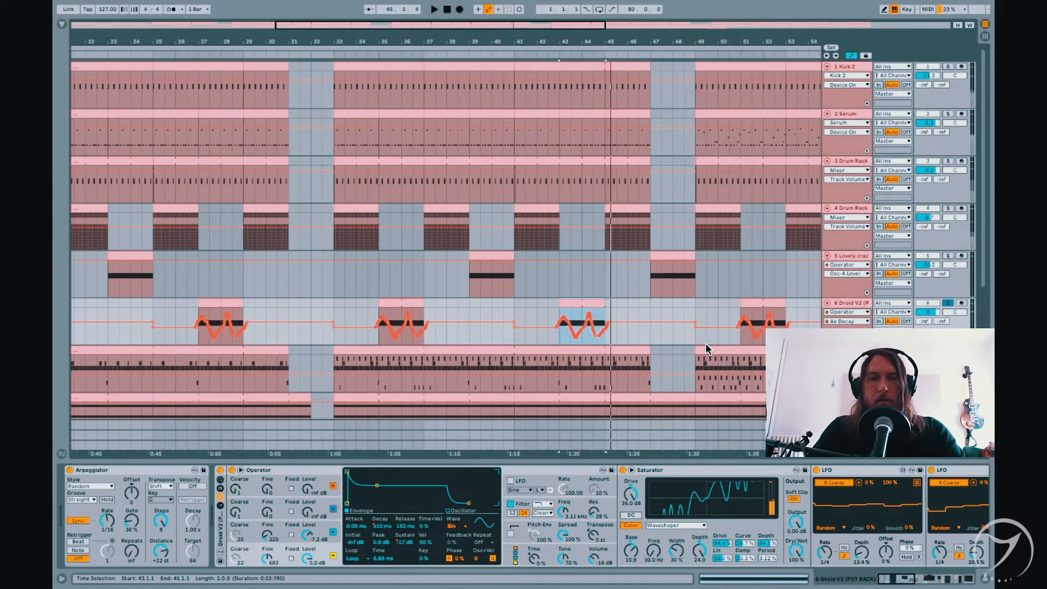
click(395, 302)
key(space)
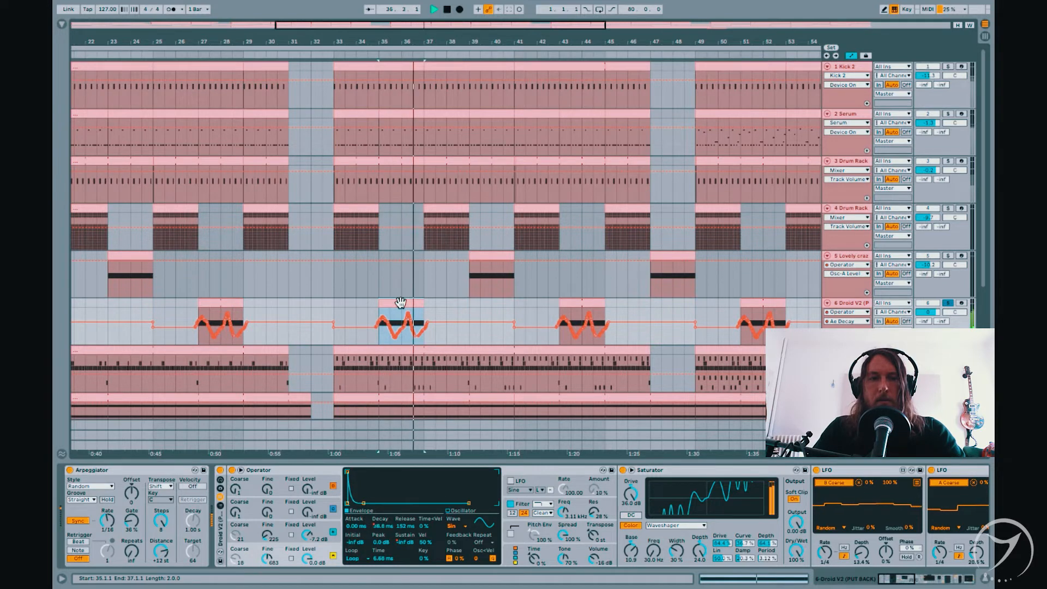
key(space)
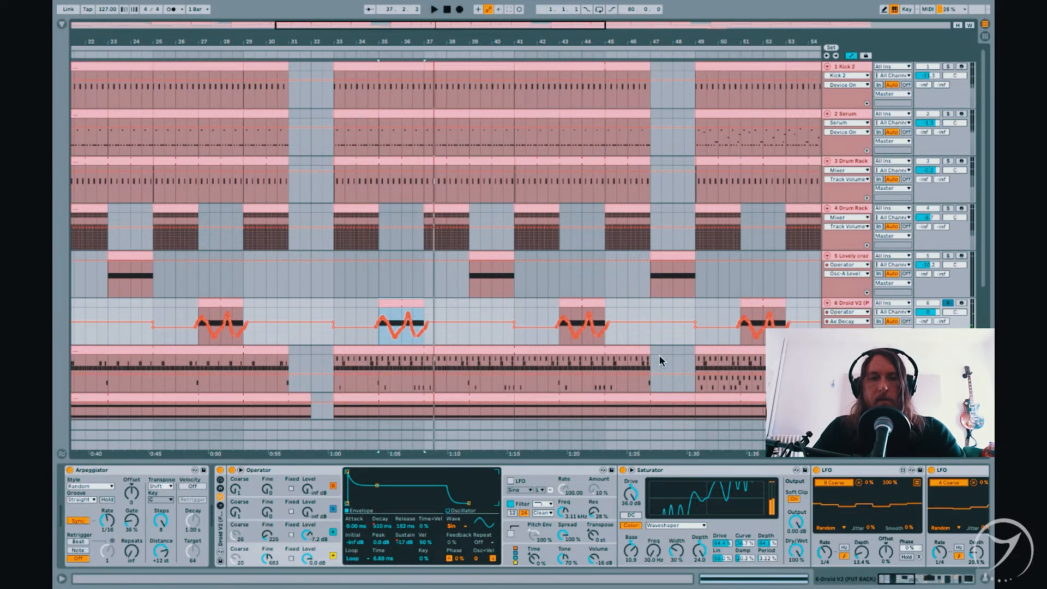
Look over the Droid V2 device chain from the Arpeggiator and Operator through Hybrid Reverb, OTT and Compressor.
drag(899, 585, 919, 585)
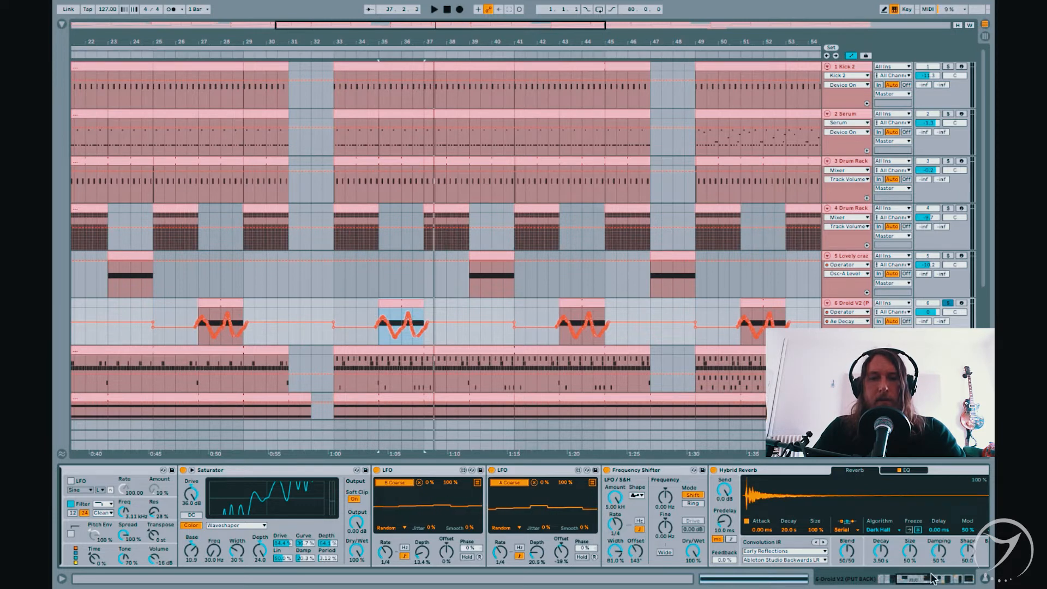
drag(918, 583, 904, 582)
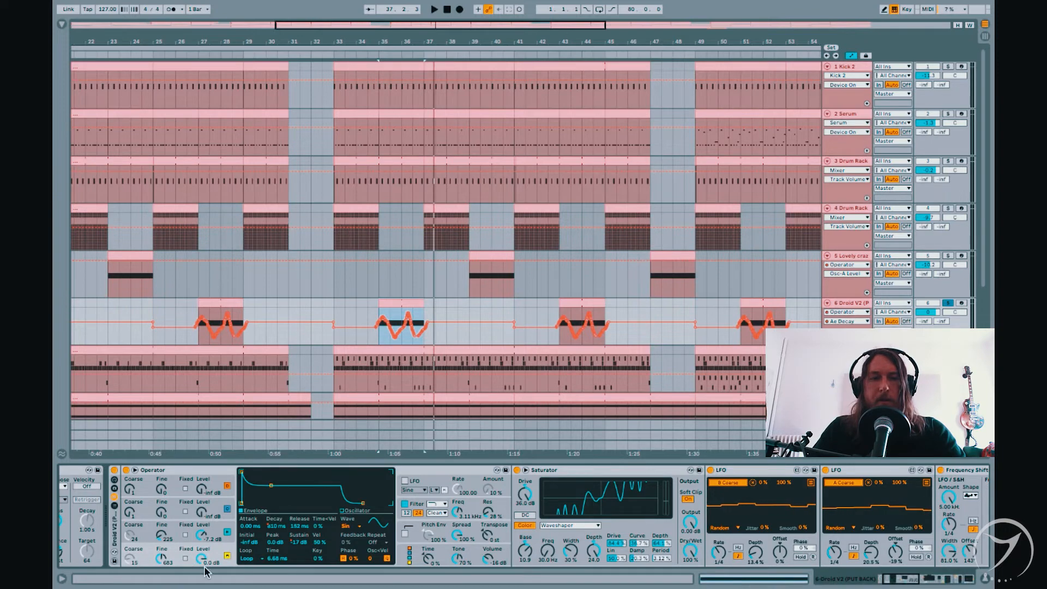
click(907, 585)
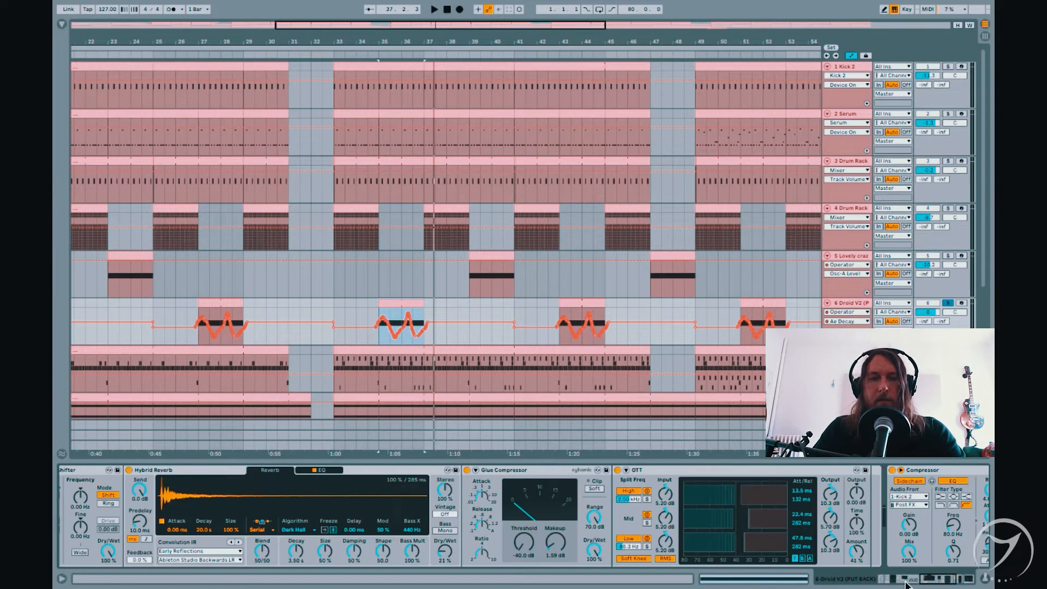
drag(936, 583, 890, 582)
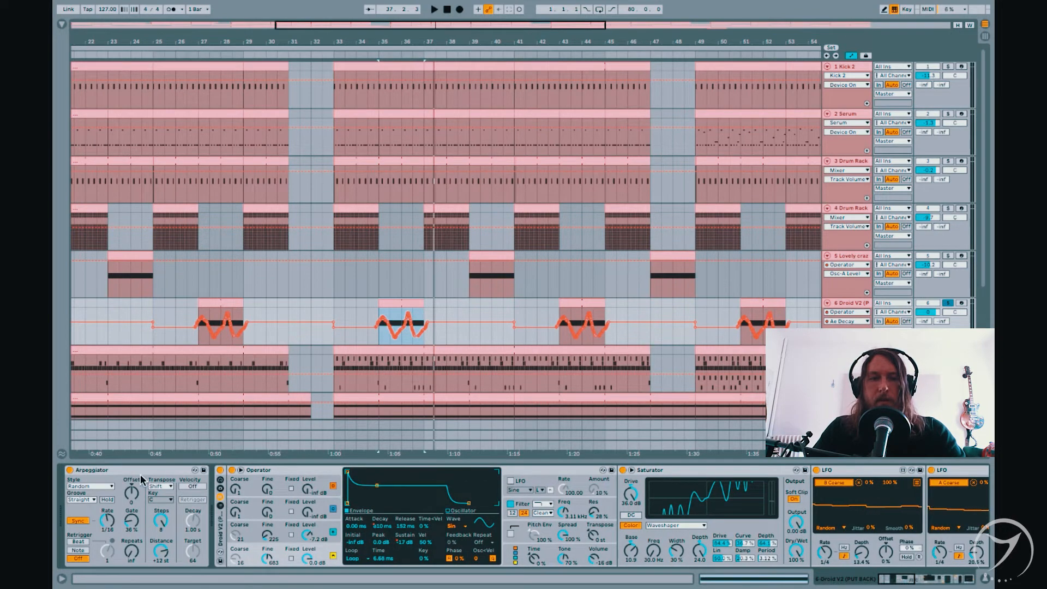
Examine Droid V2's Operator envelope while replaying the soloed track from bar 35.
drag(376, 485, 366, 501)
key(space)
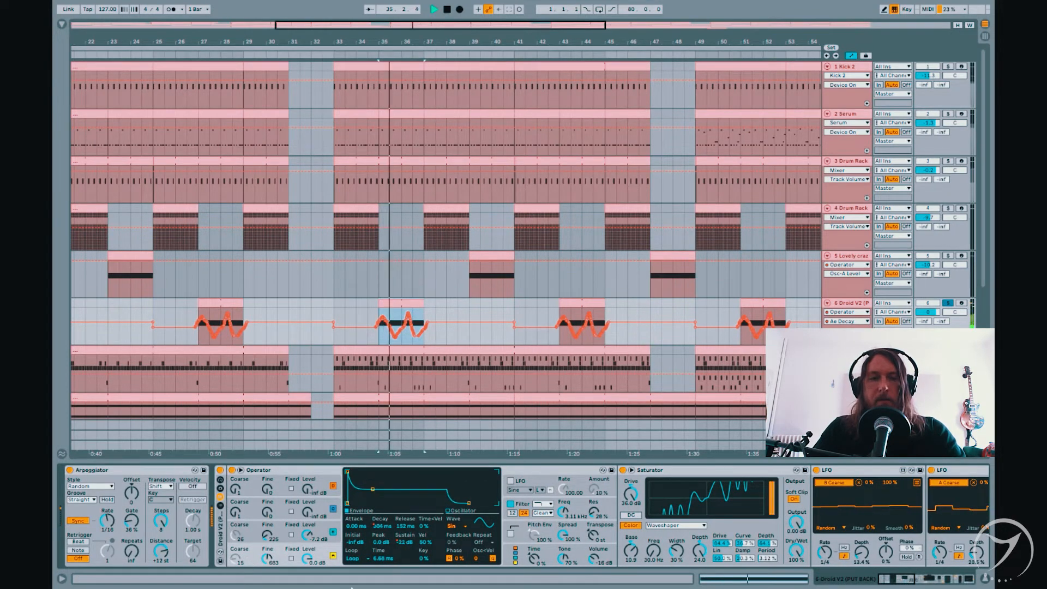
drag(946, 578, 908, 581)
scroll(683, 328, down, 1)
key(space)
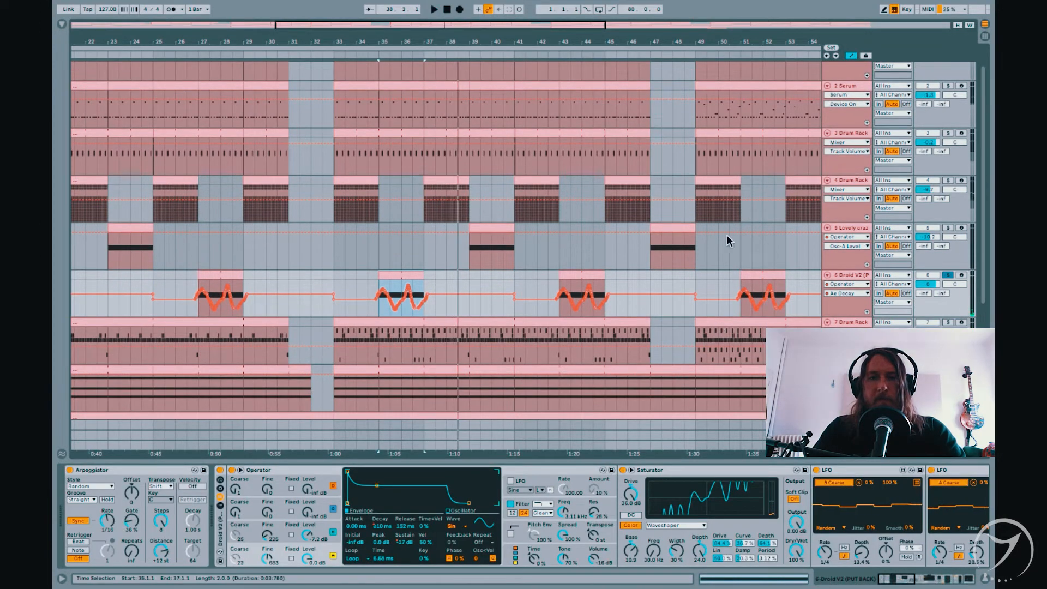
Solo the eighth track, Operator, and examine its Probability Arp, Melodic Probability and Expression Control devices.
scroll(523, 255, down, 2)
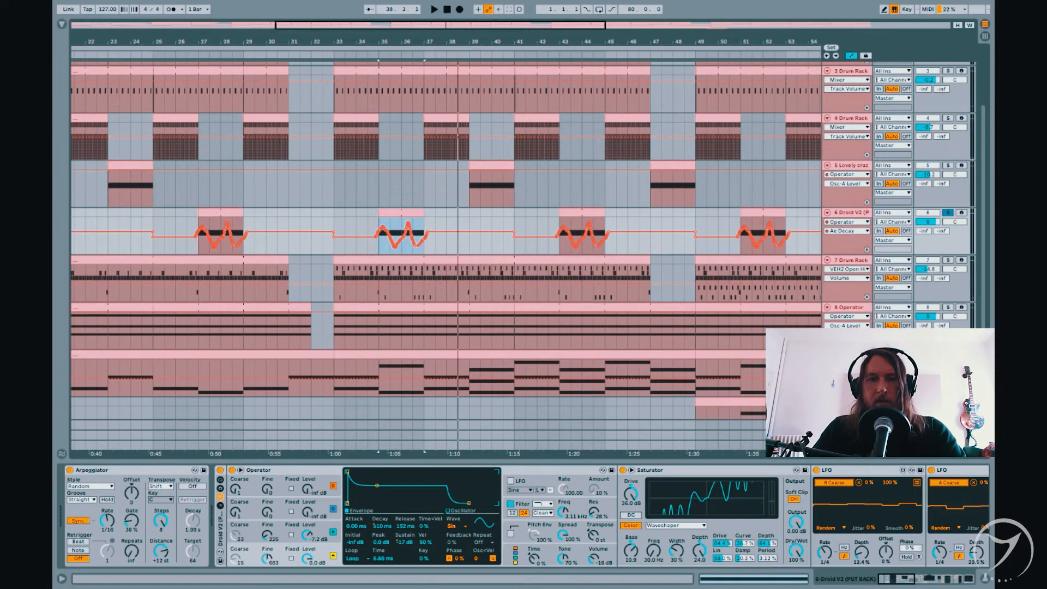
click(854, 307)
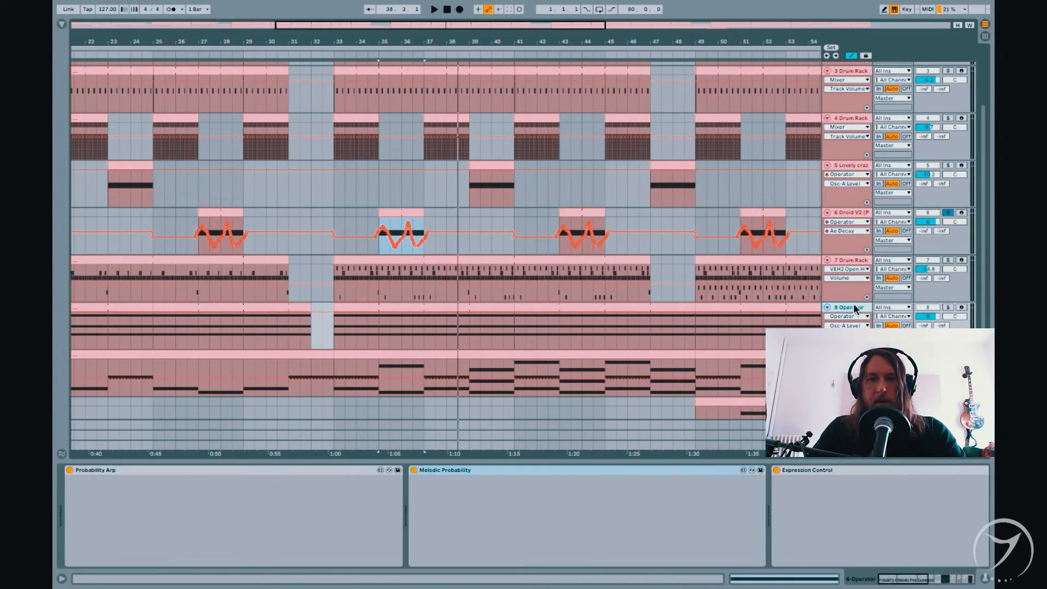
click(947, 309)
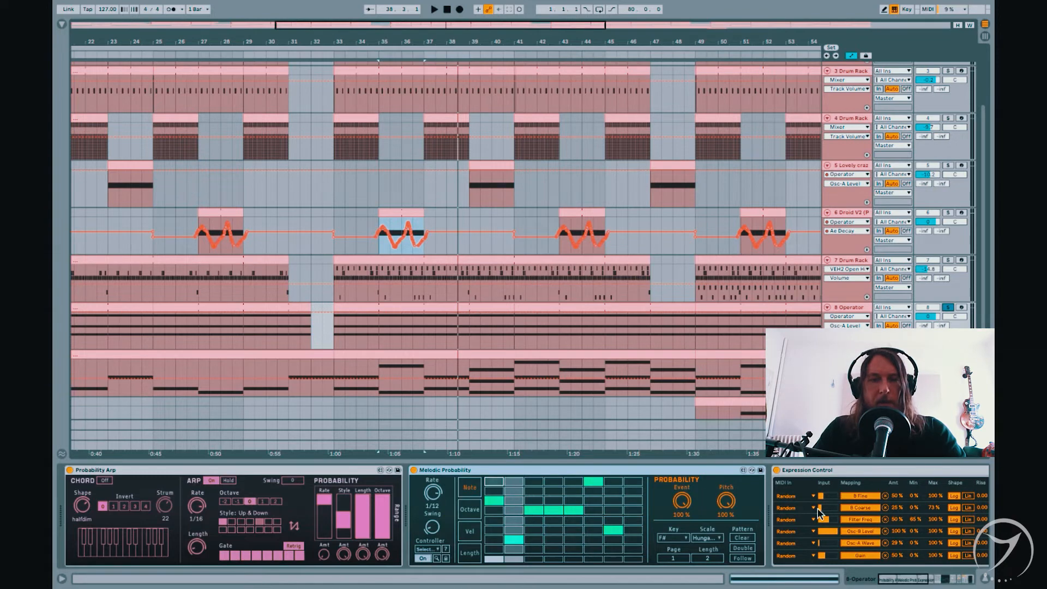
mouse_move(911, 580)
mouse_down()
mouse_move(971, 580)
mouse_move(922, 579)
mouse_up()
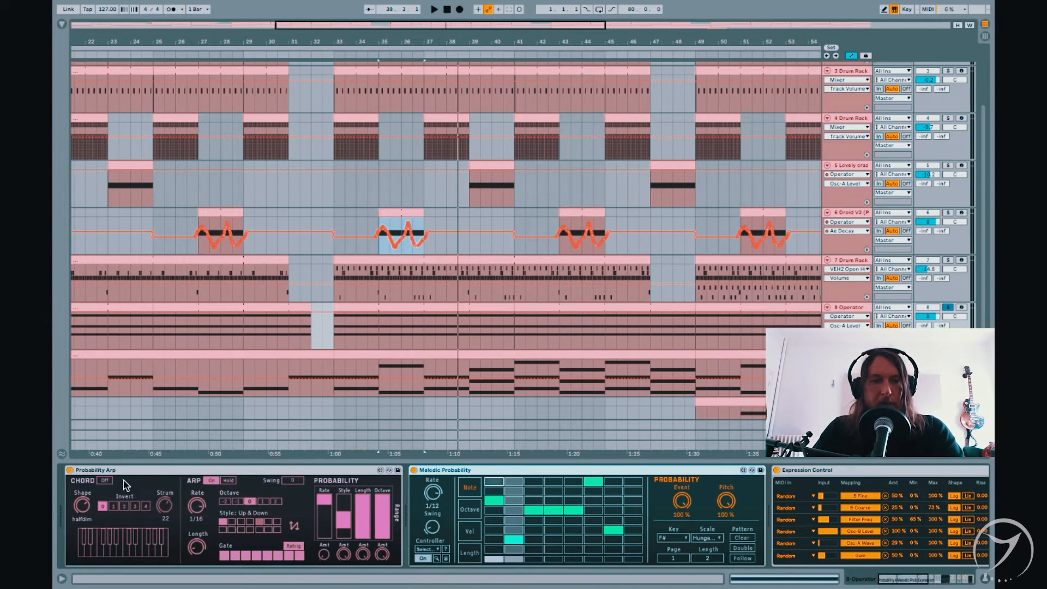
Audition the soloed Operator track from bar 35 and look over the rest of its device chain through Pedal and Compressor.
key(space)
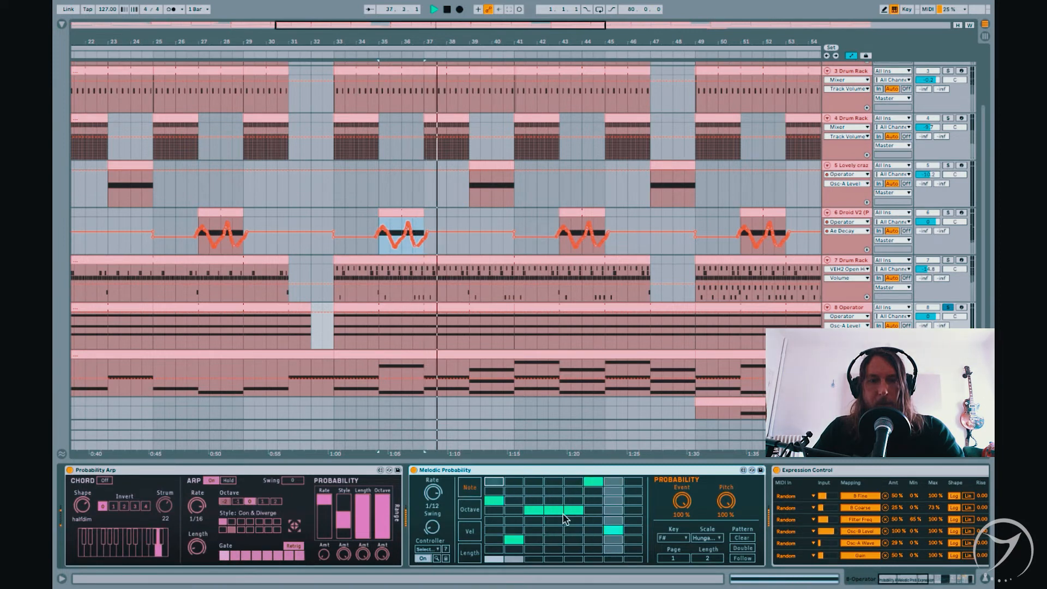
key(space)
drag(892, 577, 938, 579)
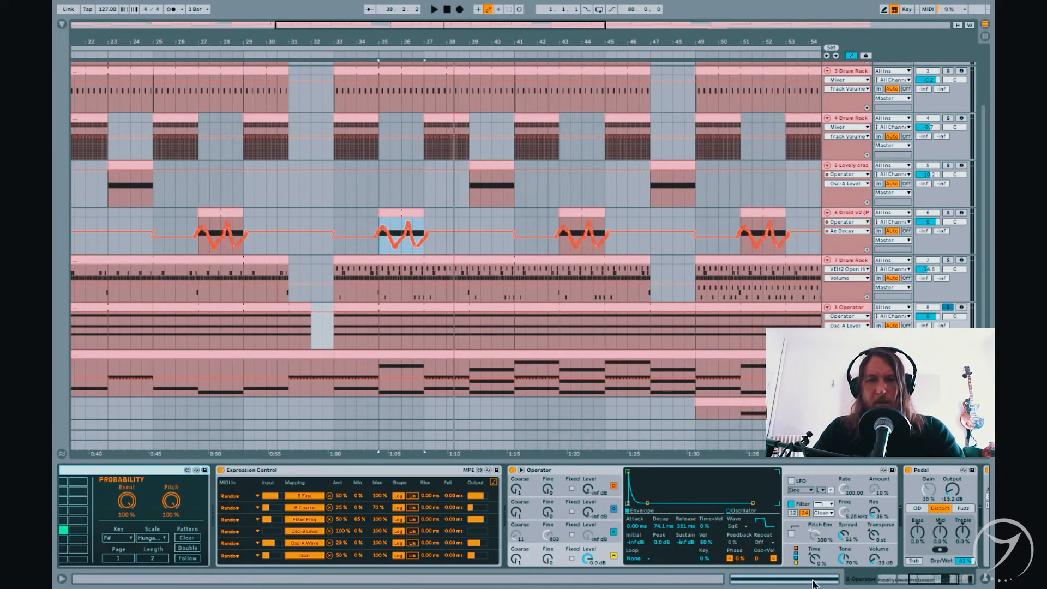
drag(912, 578, 954, 584)
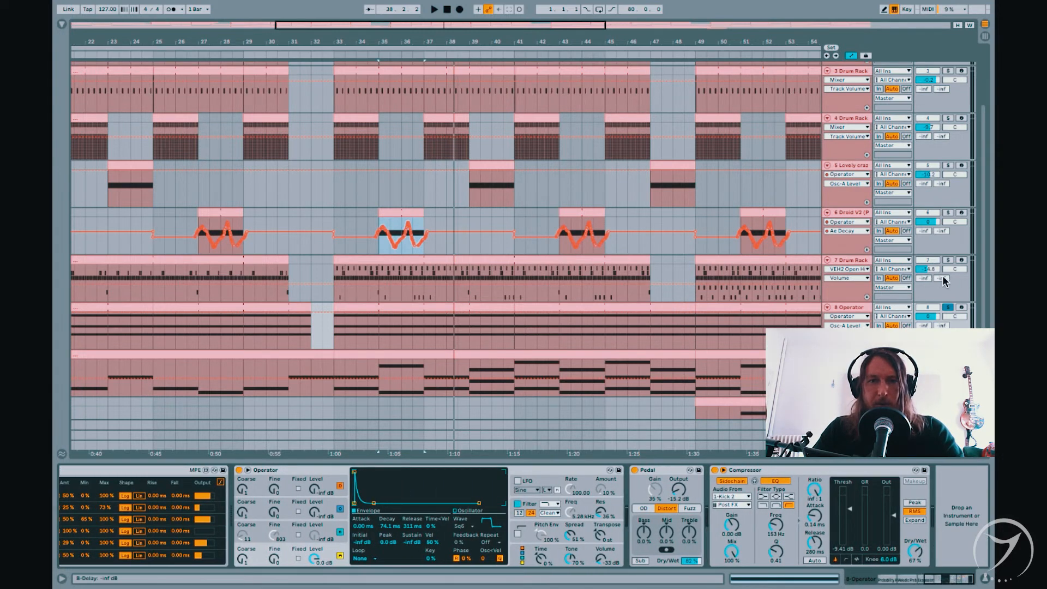
Solo tracks 4, 5, 6 and 8 together and play them from bar 33.
click(948, 213)
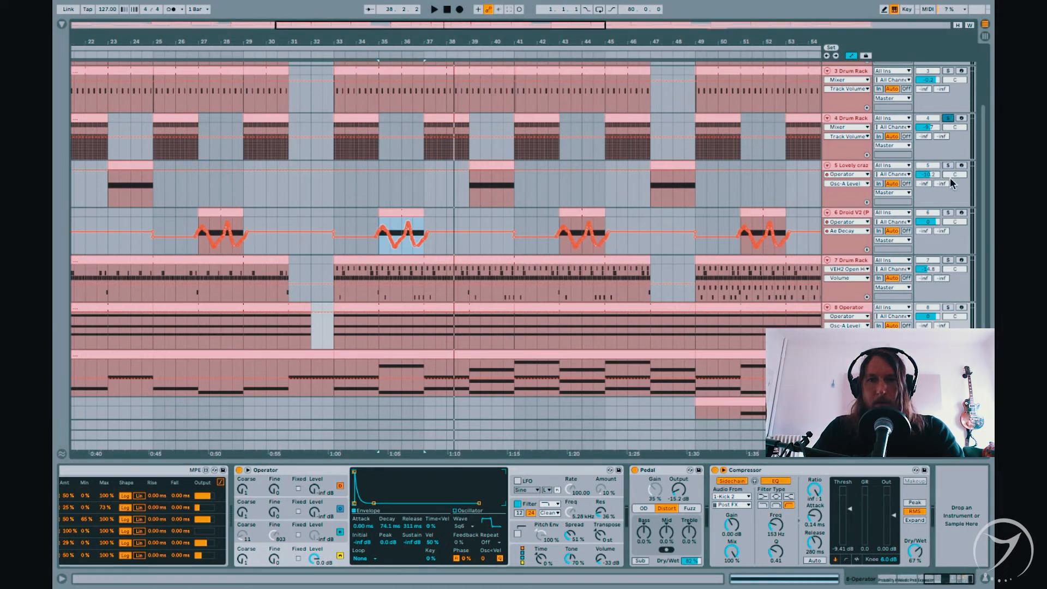
click(947, 171)
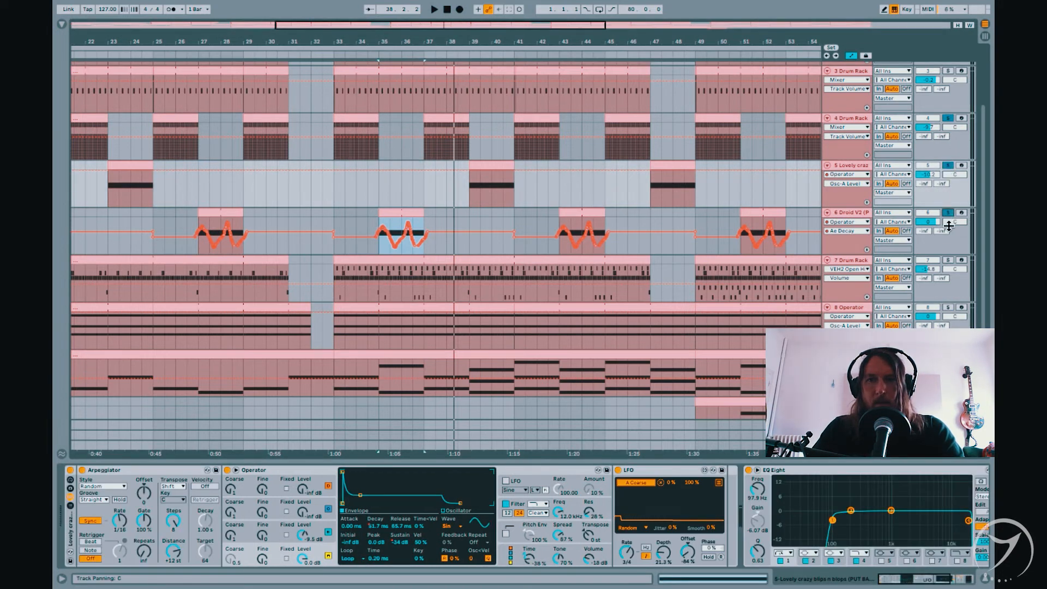
click(948, 306)
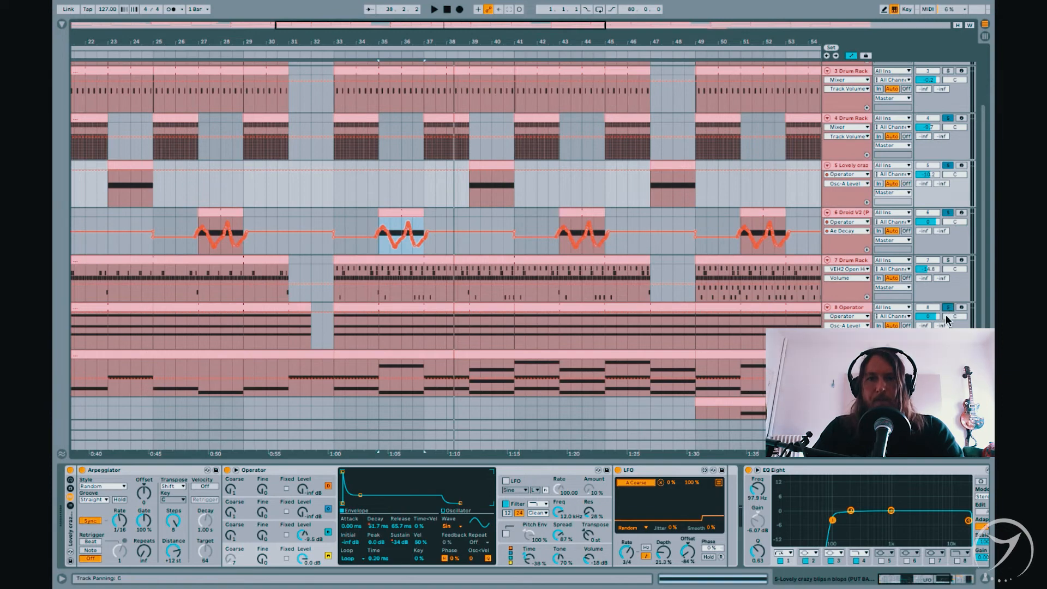
scroll(943, 313, down, 3)
scroll(938, 325, up, 3)
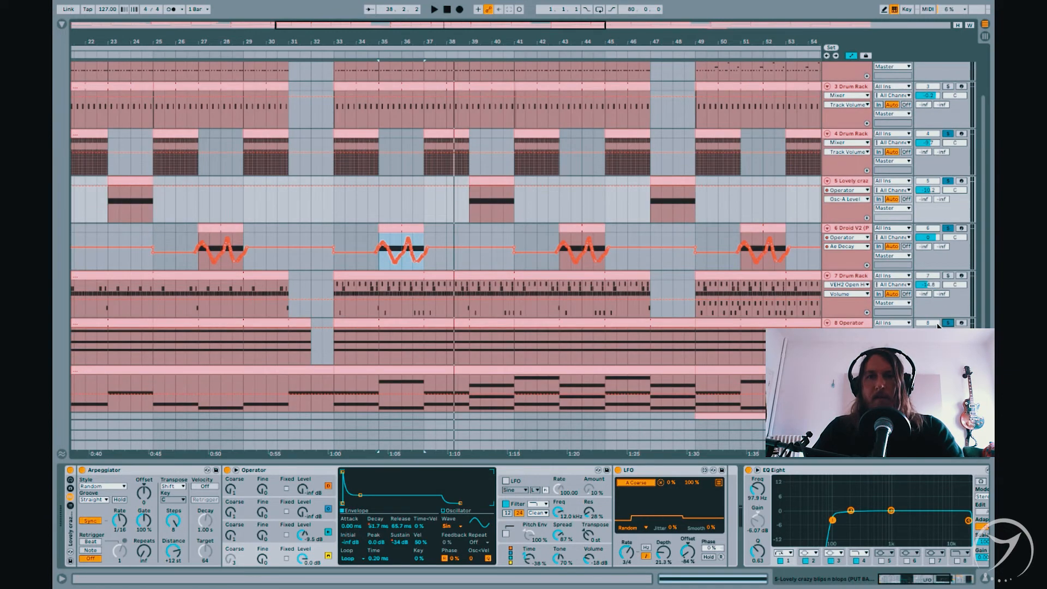
click(336, 204)
key(space)
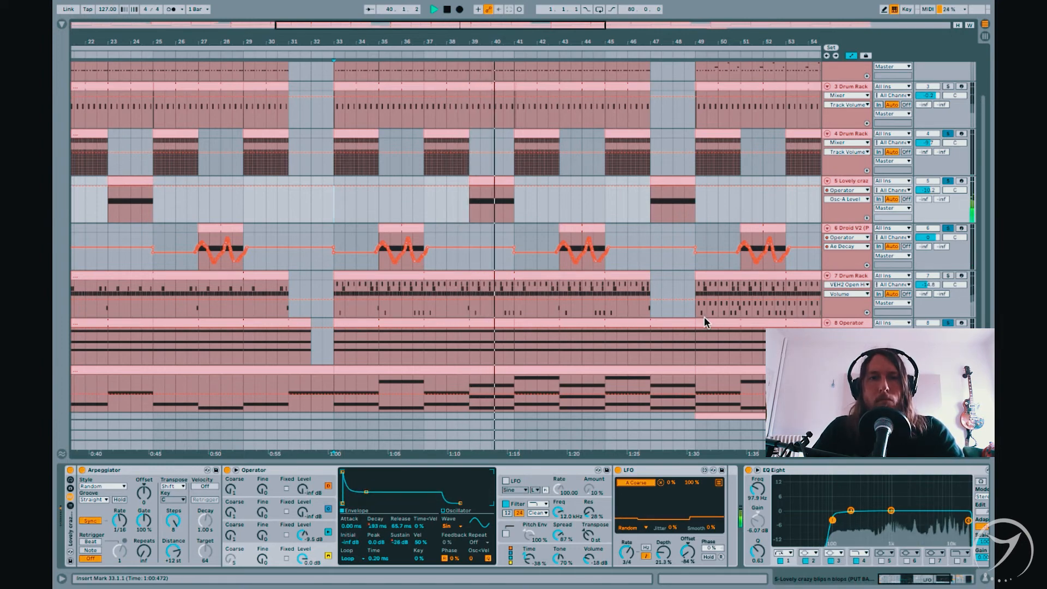
Add Kick 2 to the playing soloed tracks, and bring in the full arrangement by clearing all solos.
scroll(793, 225, up, 3)
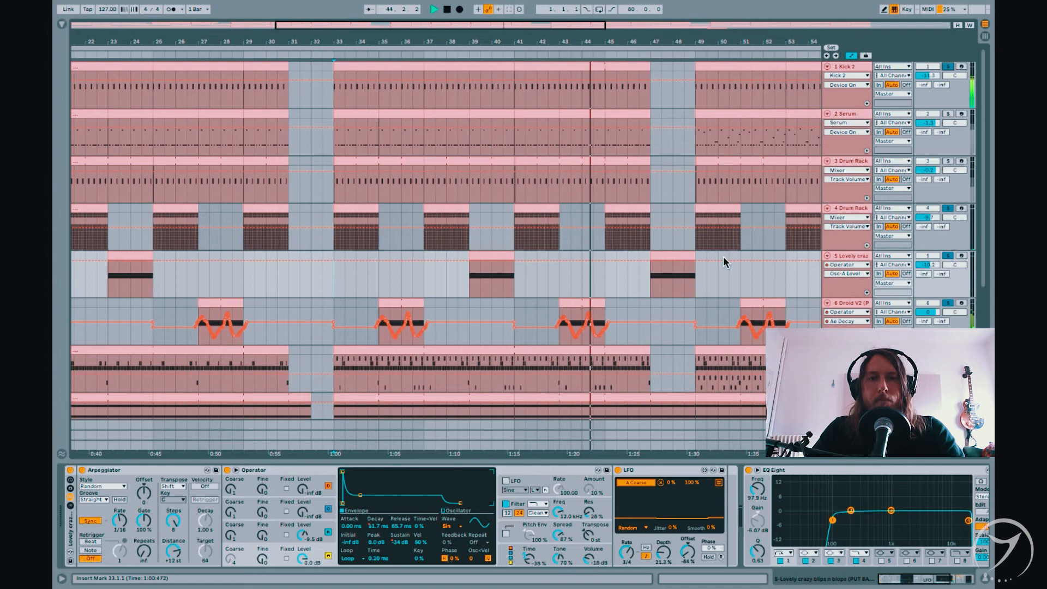
scroll(721, 261, down, 3)
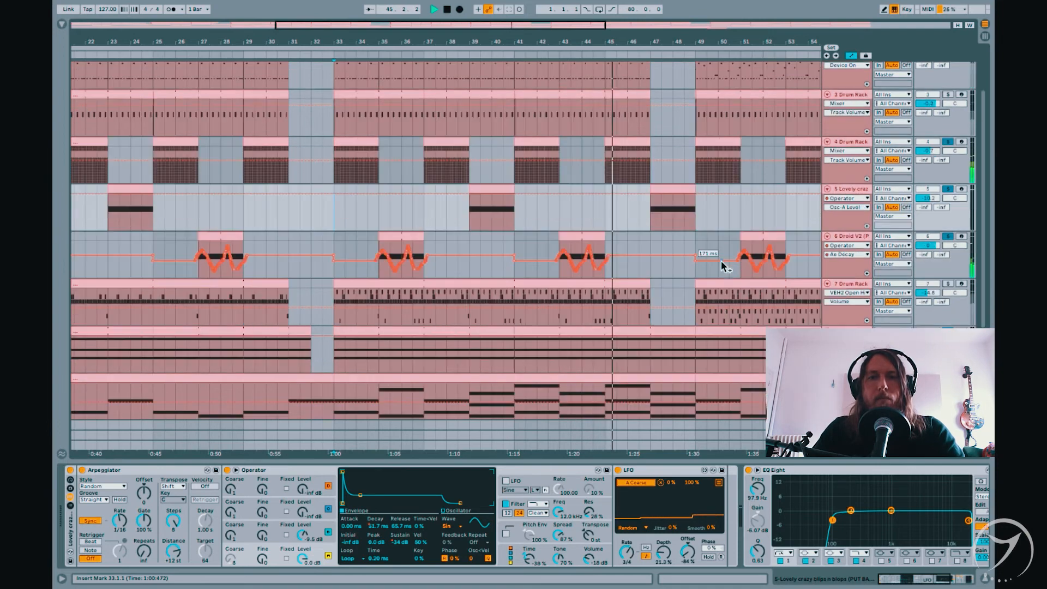
scroll(806, 303, down, 5)
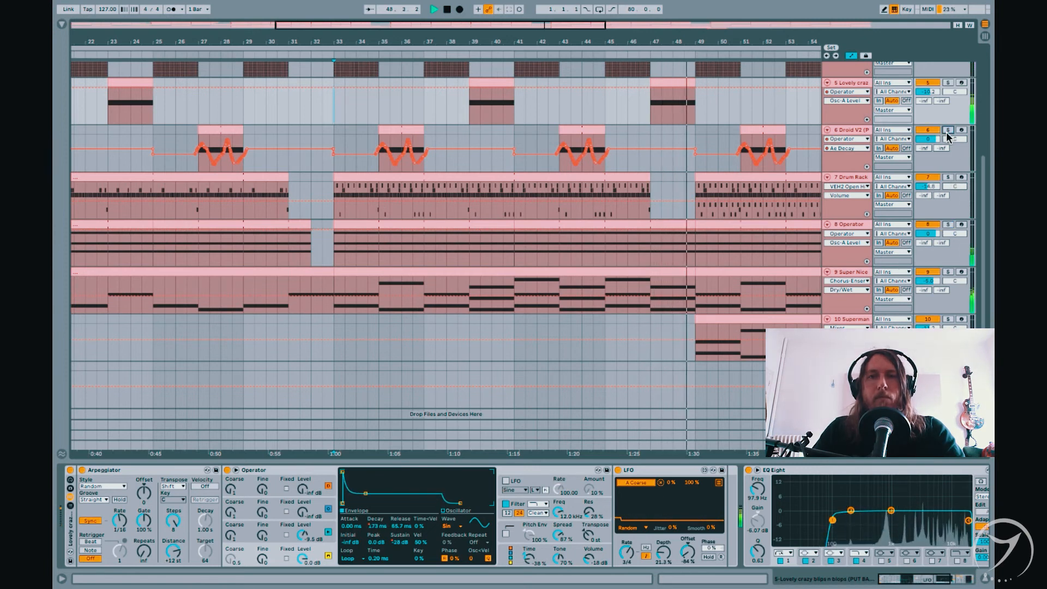
Clear the remaining solo on the Droid V2 track, and stop playback with the position reset to bar 1.
click(947, 132)
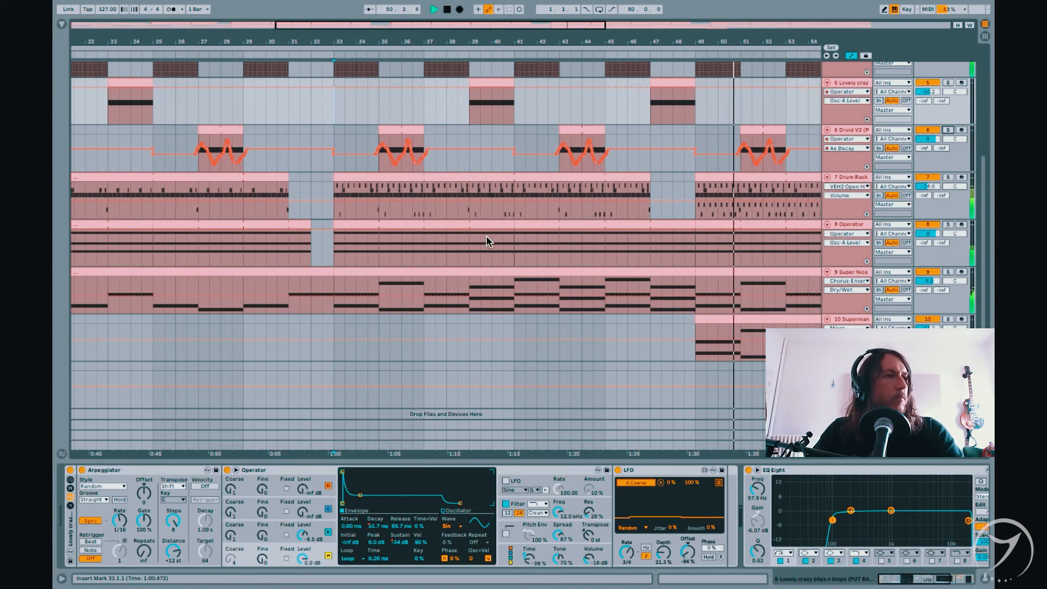
click(447, 10)
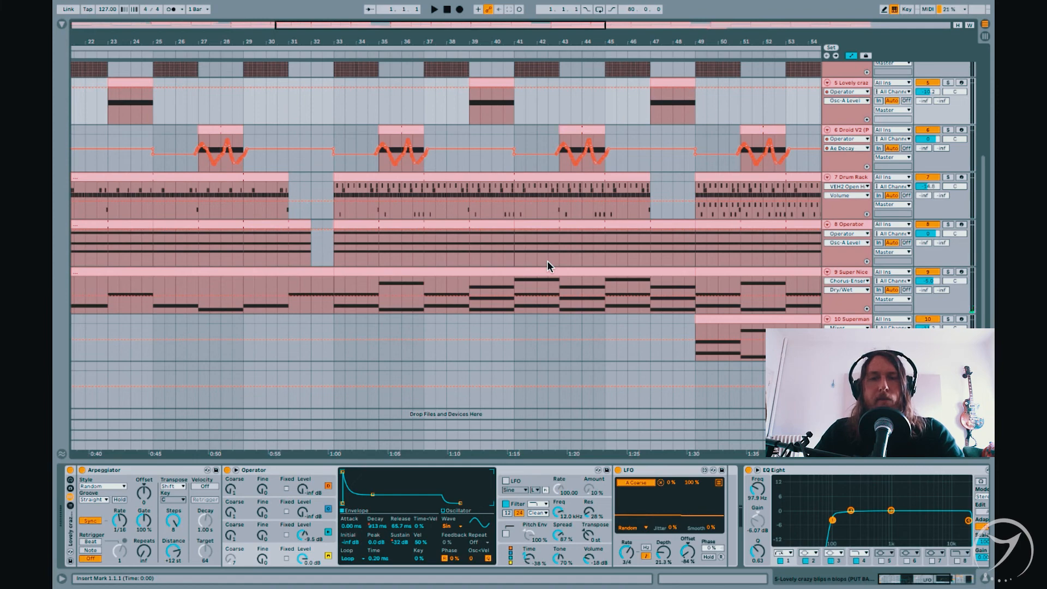
Show the whole arrangement's length from bar 1 and look over all its tracks from Kick 2 down to the swoosh clip.
drag(744, 42, 745, 17)
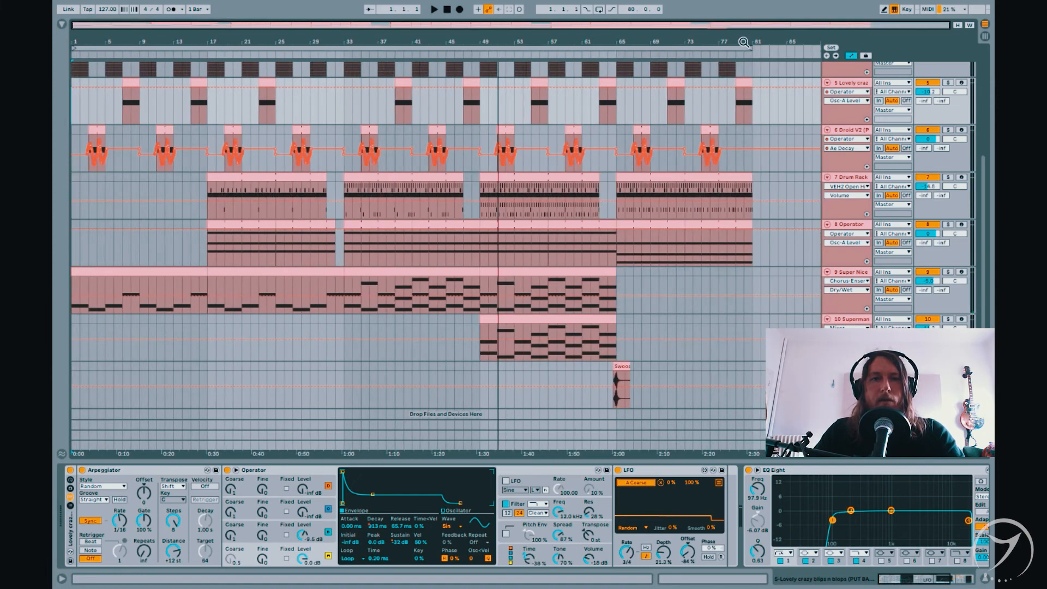
scroll(649, 294, up, 3)
scroll(652, 315, up, 2)
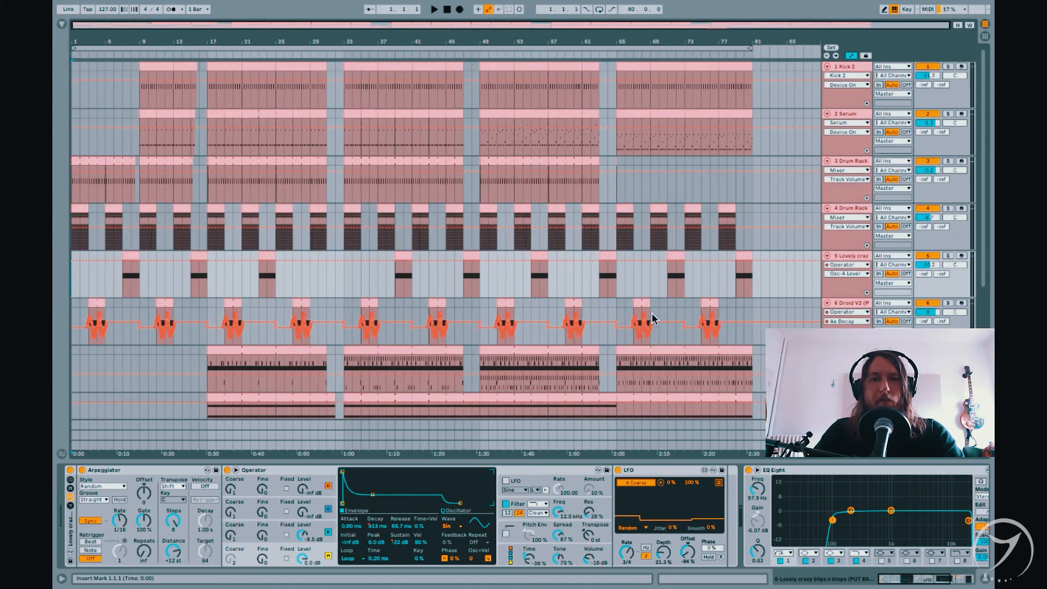
scroll(653, 313, down, 4)
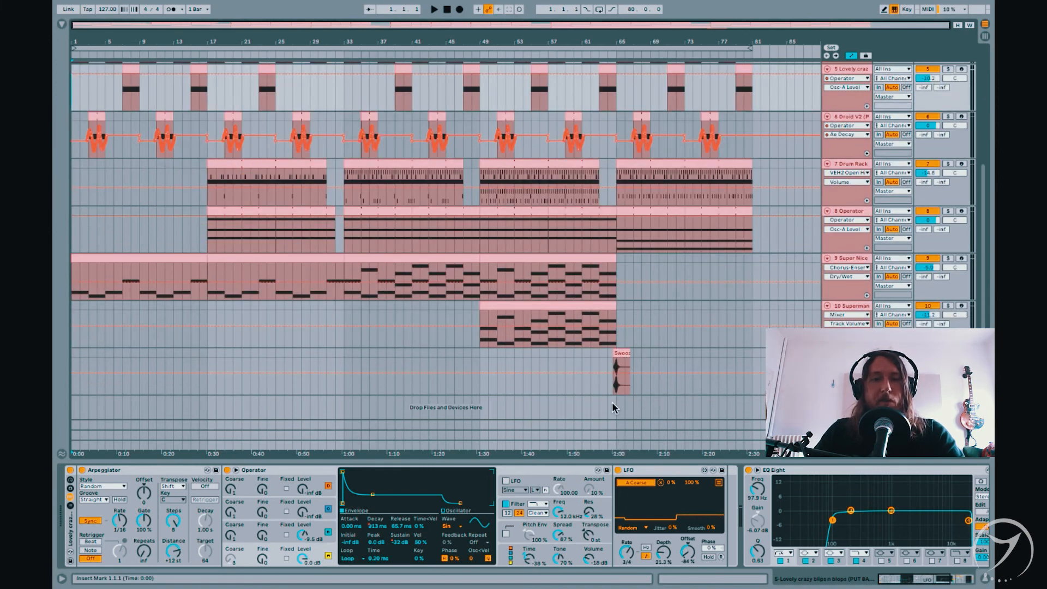
Mark bar 65 on the tracks from the swoosh clip up to track 7, and select bars 65 to 81 across tracks 5 and 6.
click(615, 388)
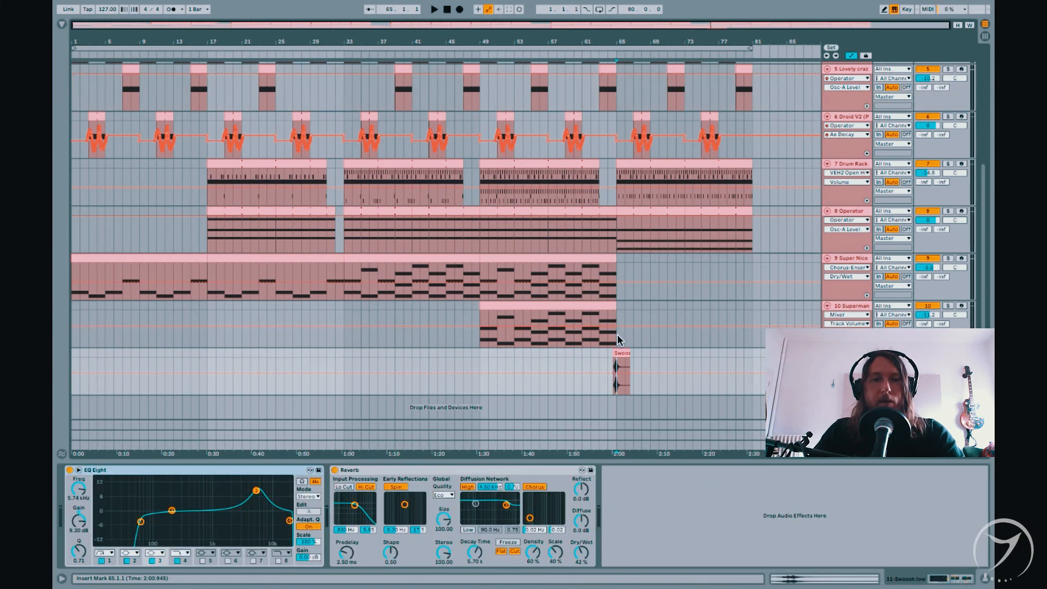
click(619, 315)
click(614, 260)
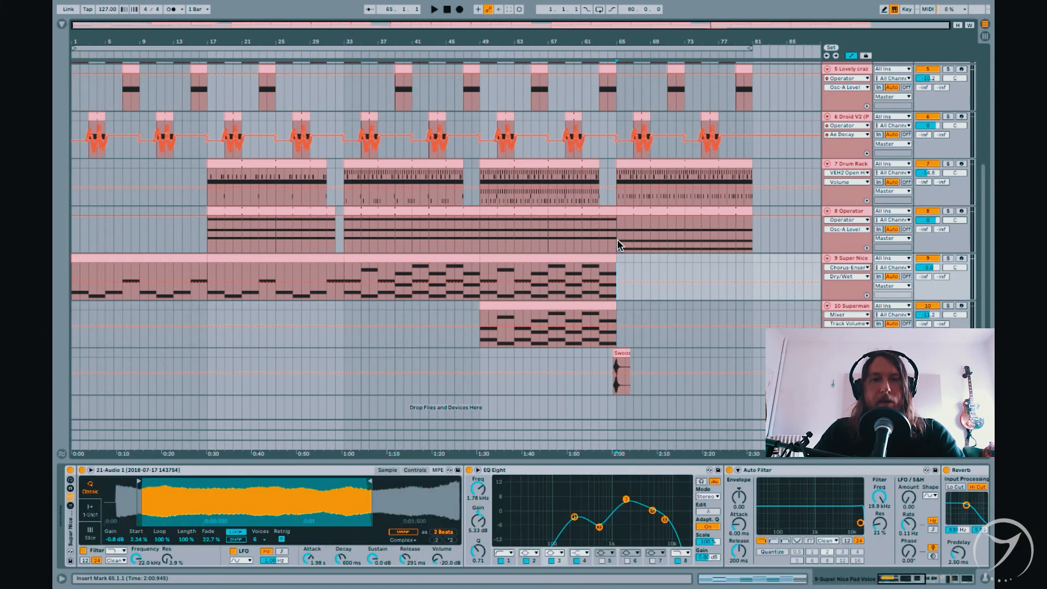
click(617, 244)
click(617, 200)
scroll(706, 357, up, 5)
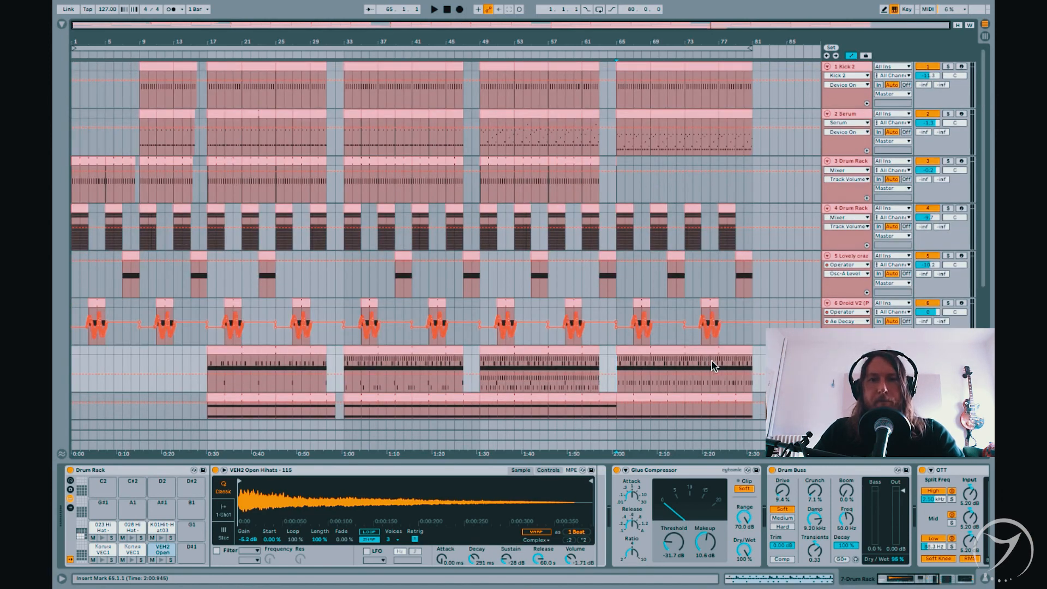
drag(751, 335, 618, 259)
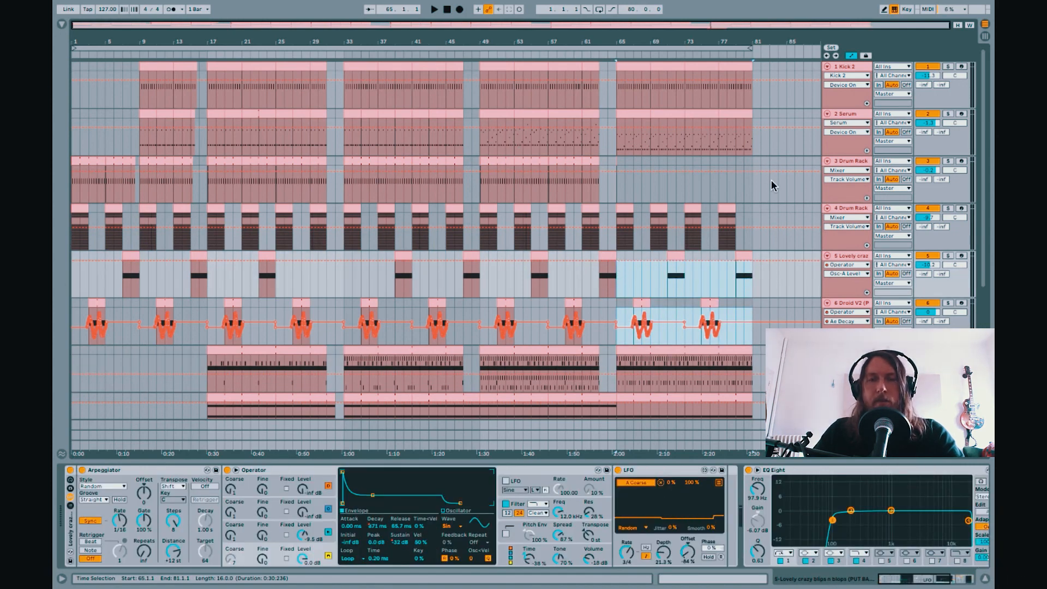